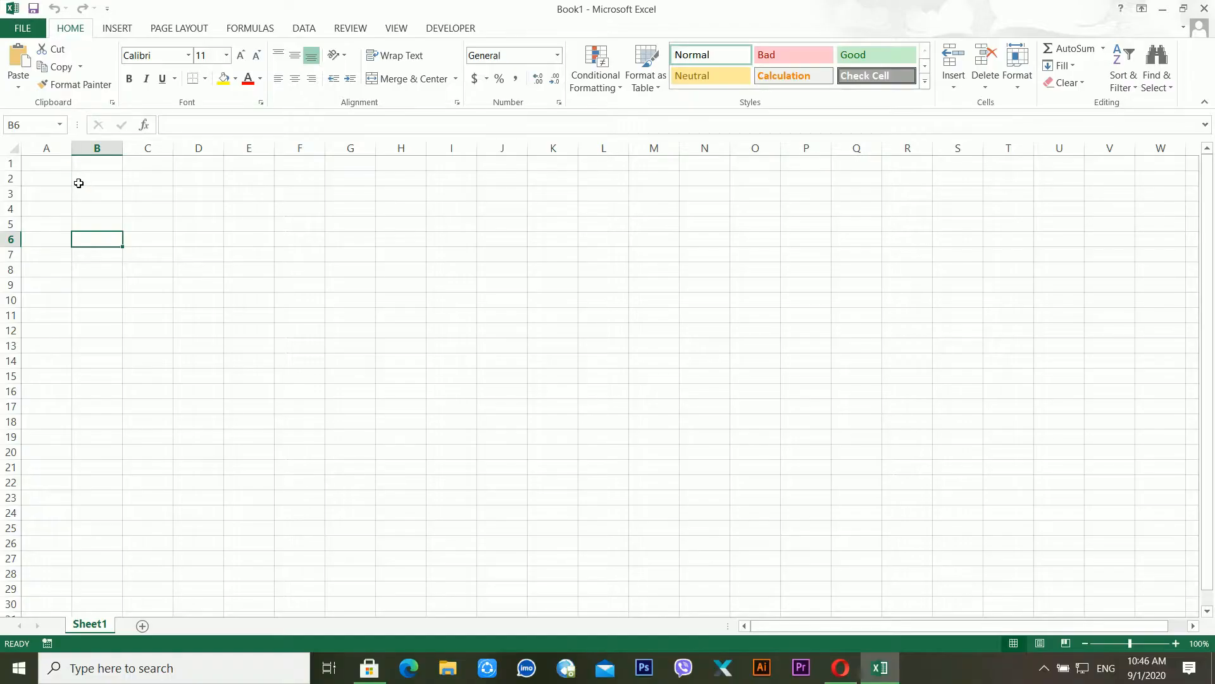
- Merge and centre B2:J3 and enter the title 'Detail of Employee'
drag(79, 181, 482, 200)
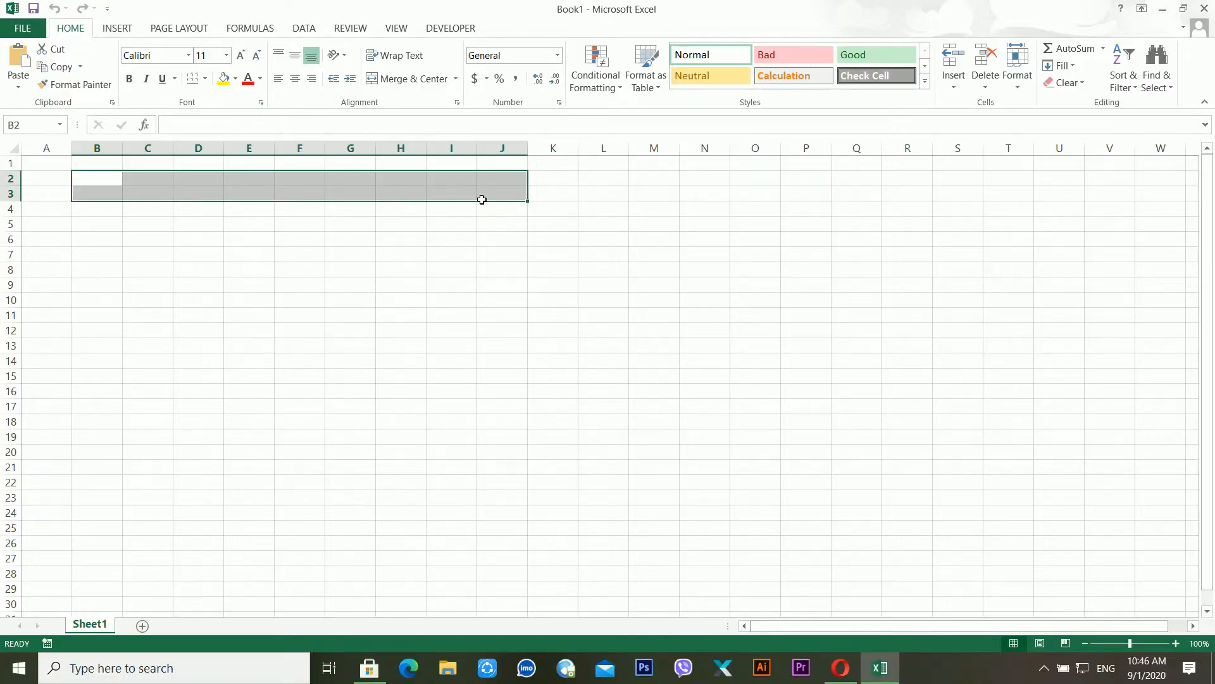
click(408, 79)
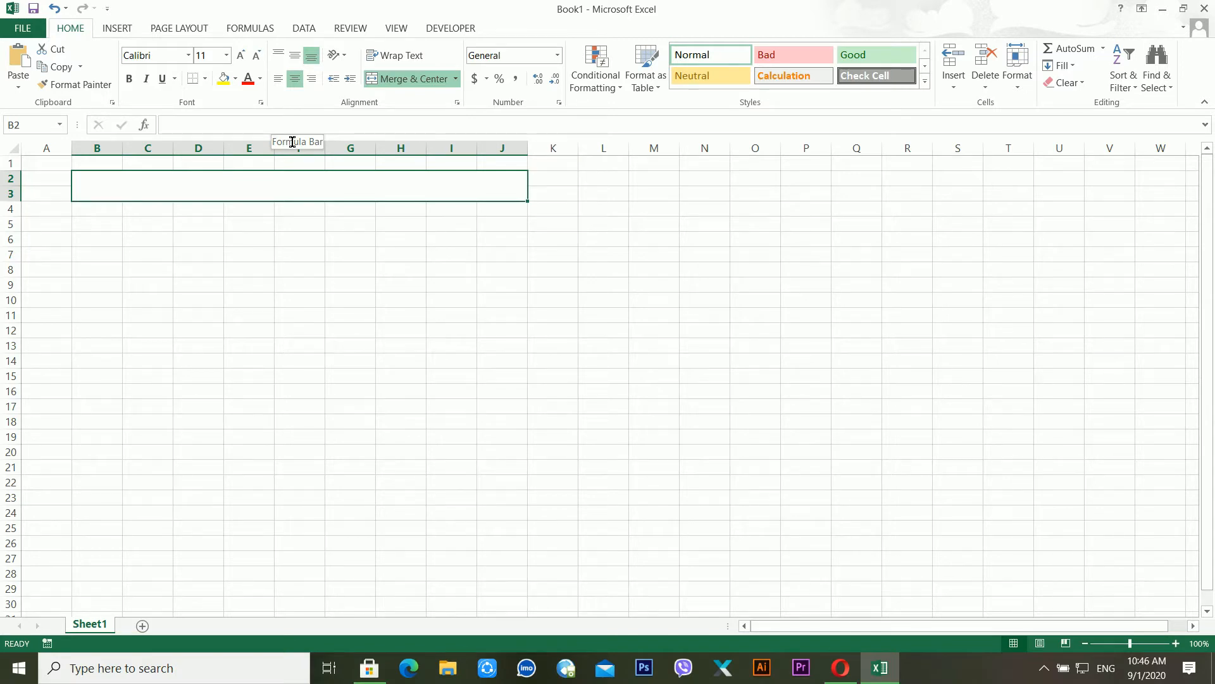
text(TE)
key(BackSpace)
key(BackSpace)
text(DTa)
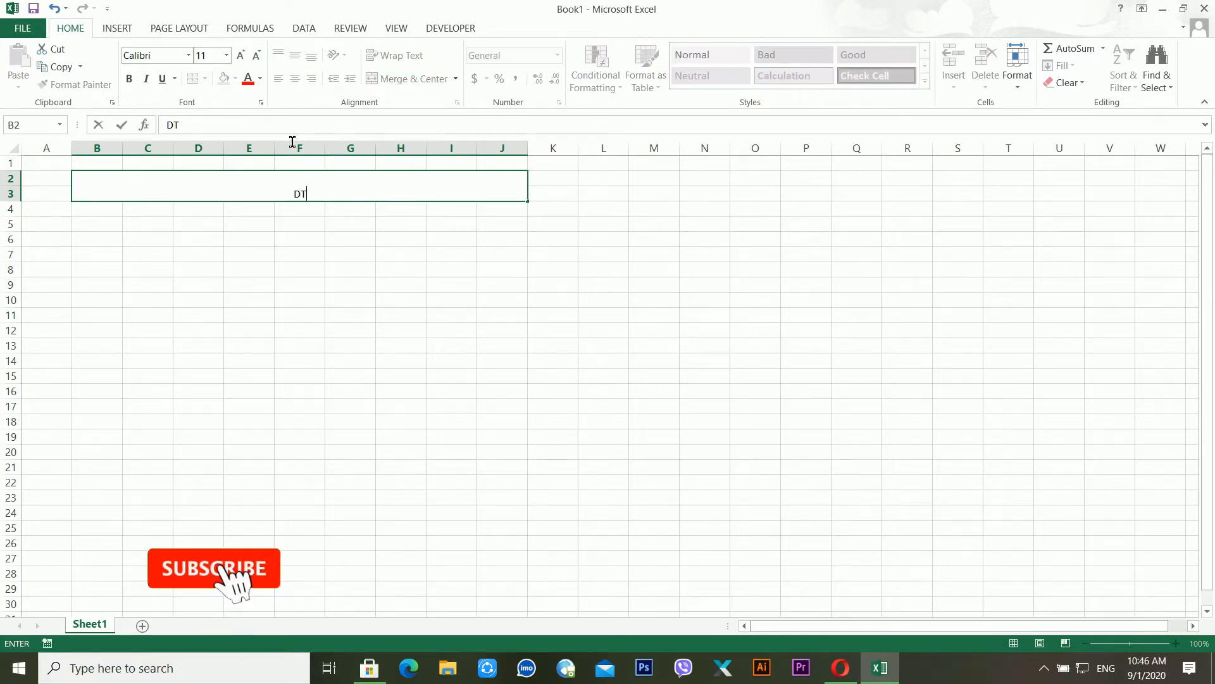
key(BackSpace)
key(BackSpace)
key(BackSpace)
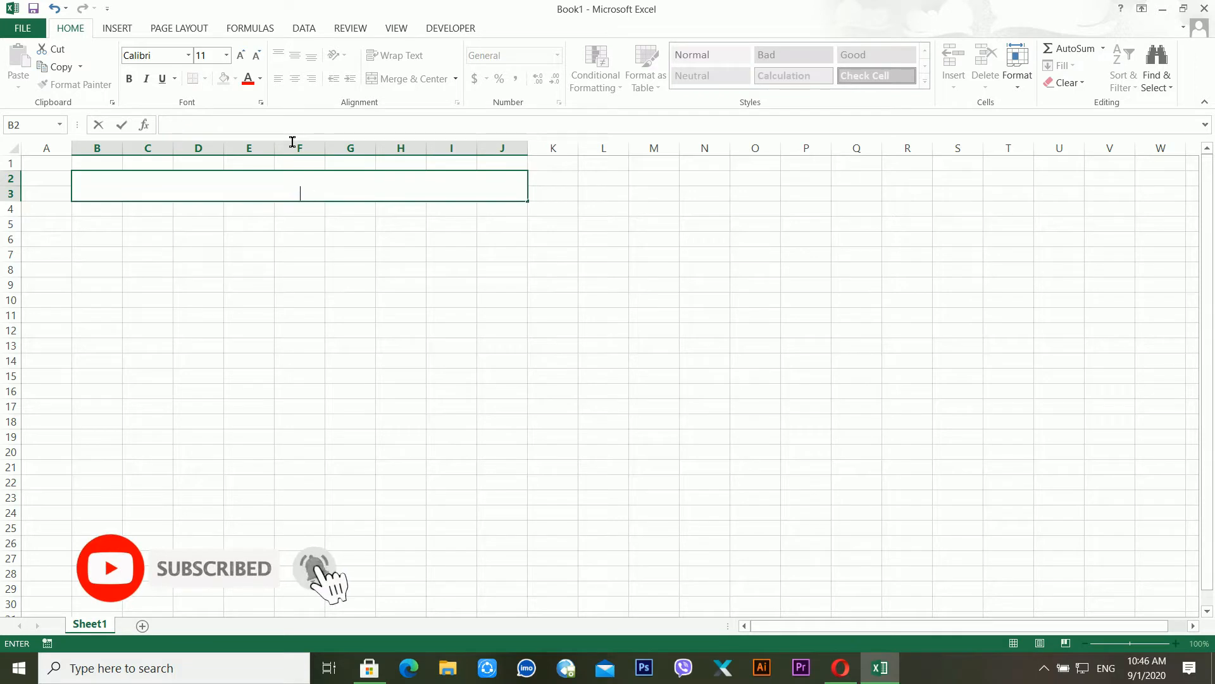
text(Detail About)
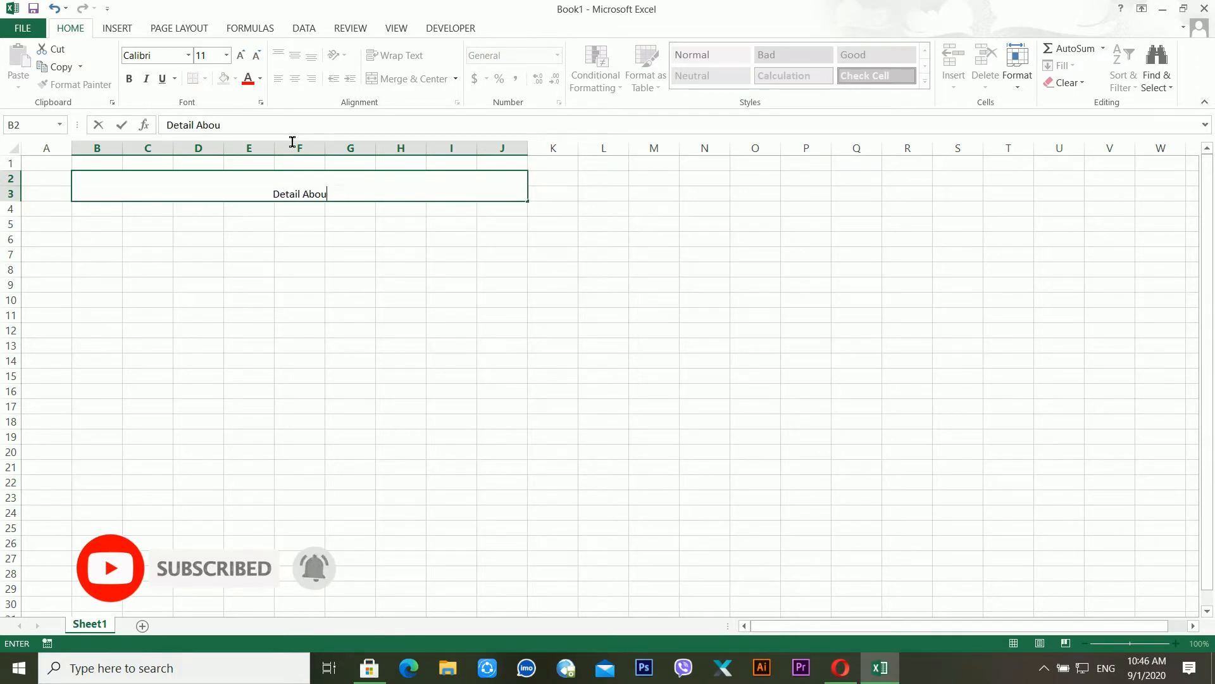
key(BackSpace)
key(BackSpace)
key(BackSpace)
key(BackSpace)
key(BackSpace)
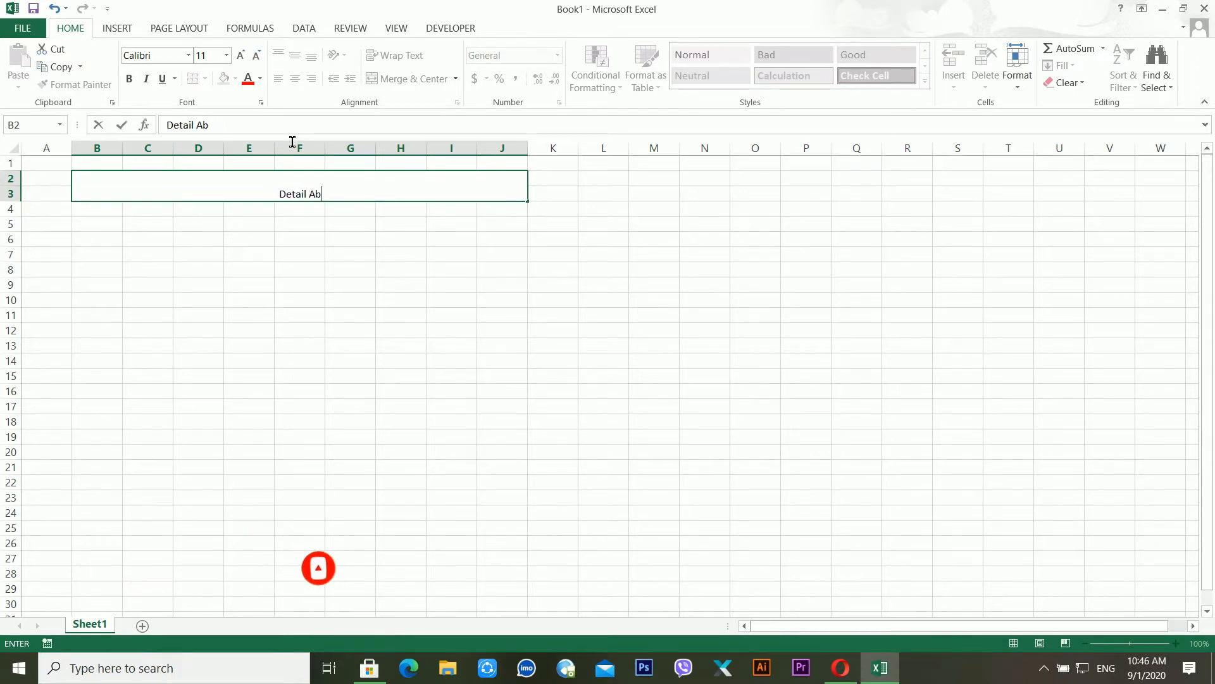
text(of )
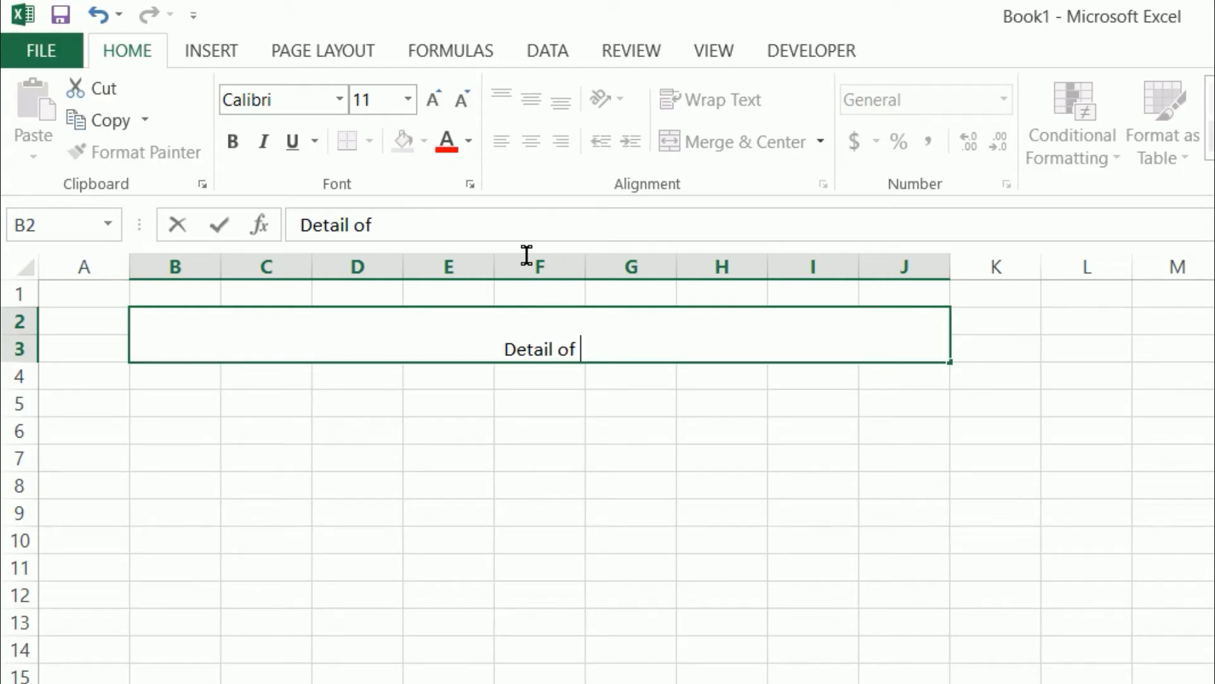
text(Employee)
key(Return)
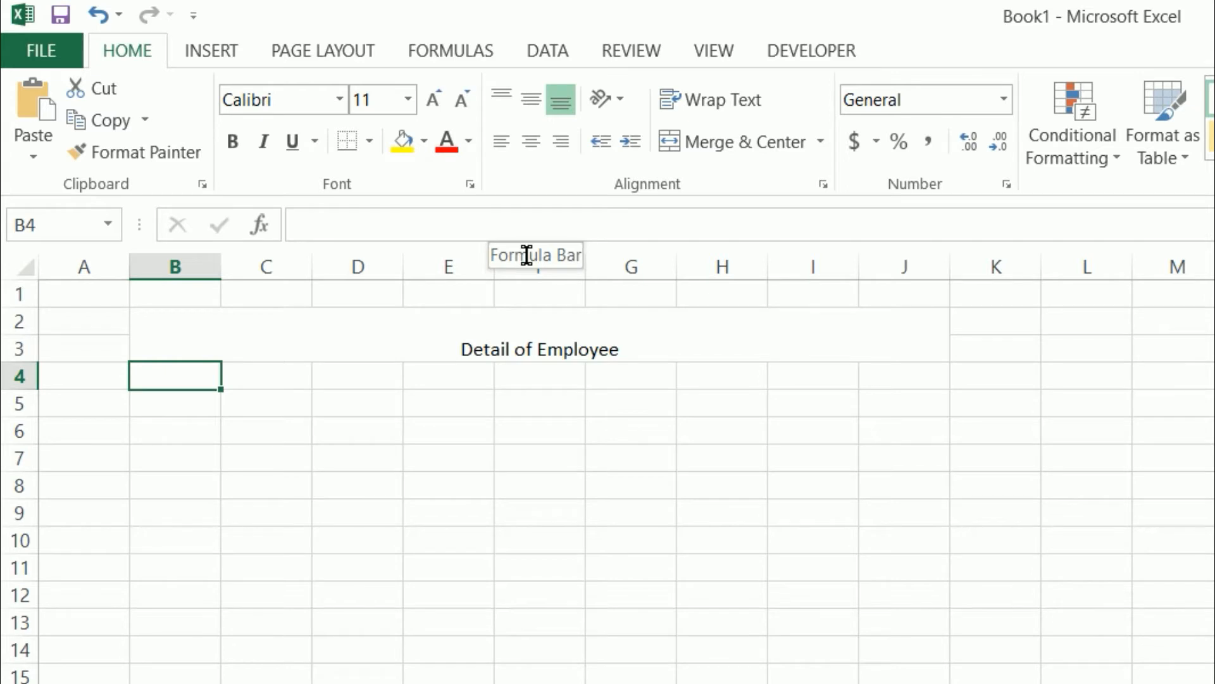
- Enter the headers 'Full Name' in B4 and 'Address' in C4
text(Full Nm)
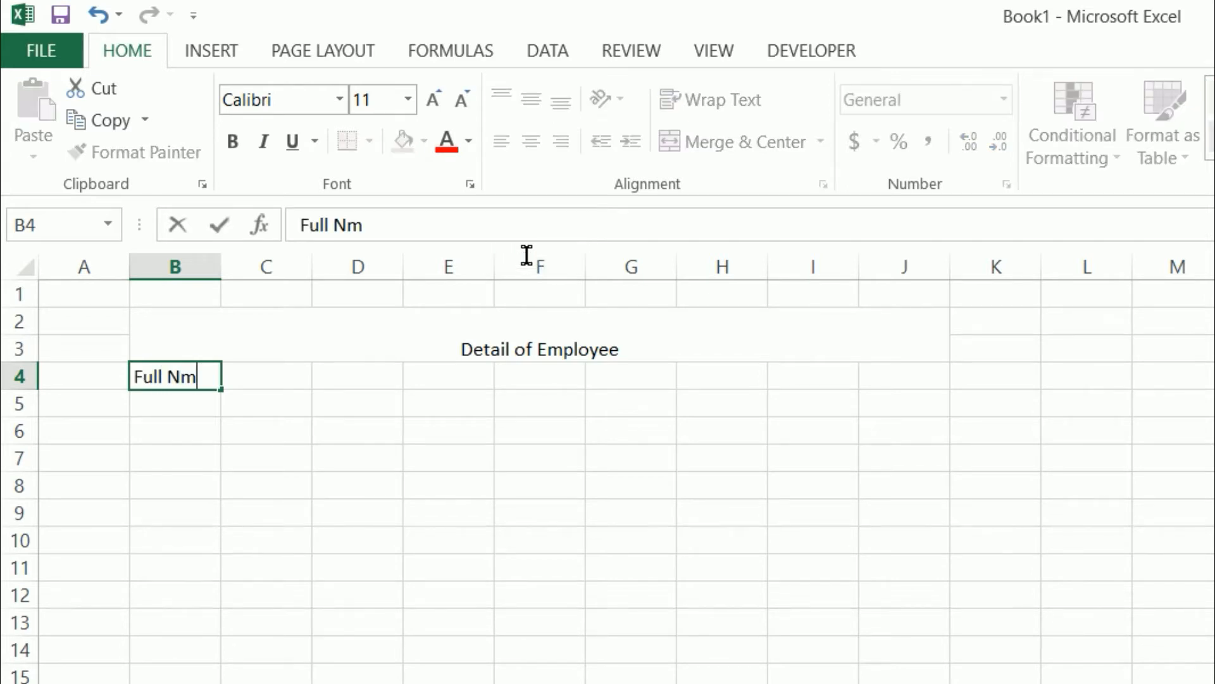
key(BackSpace)
text(ame)
key(Tab)
text(Address)
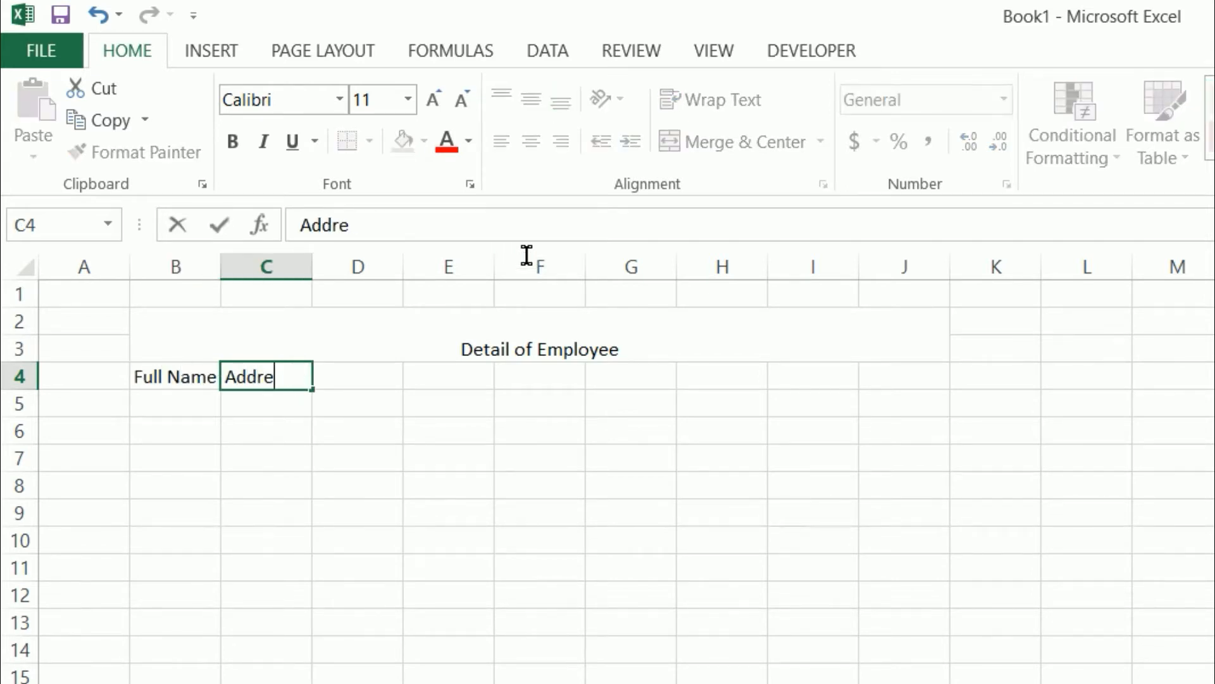
key(Tab)
- Enter the first two employees' full names in B5 and B6, fixing the missing space in B6
click(201, 410)
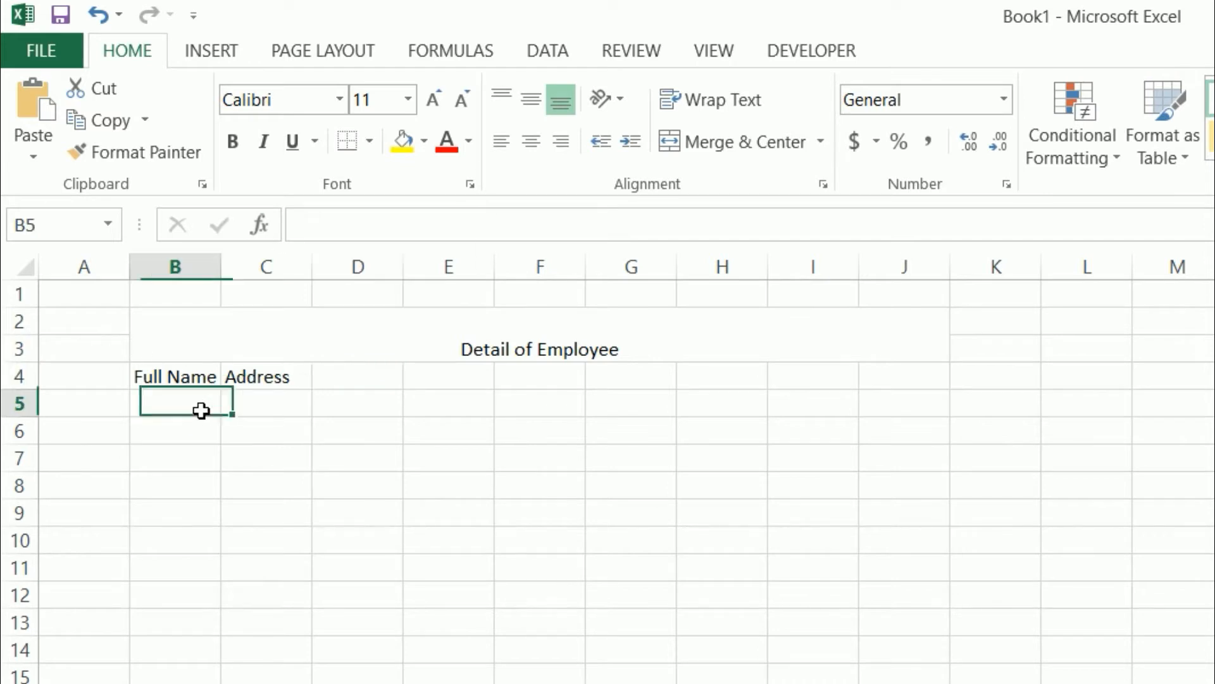
text(Rajesh Rai)
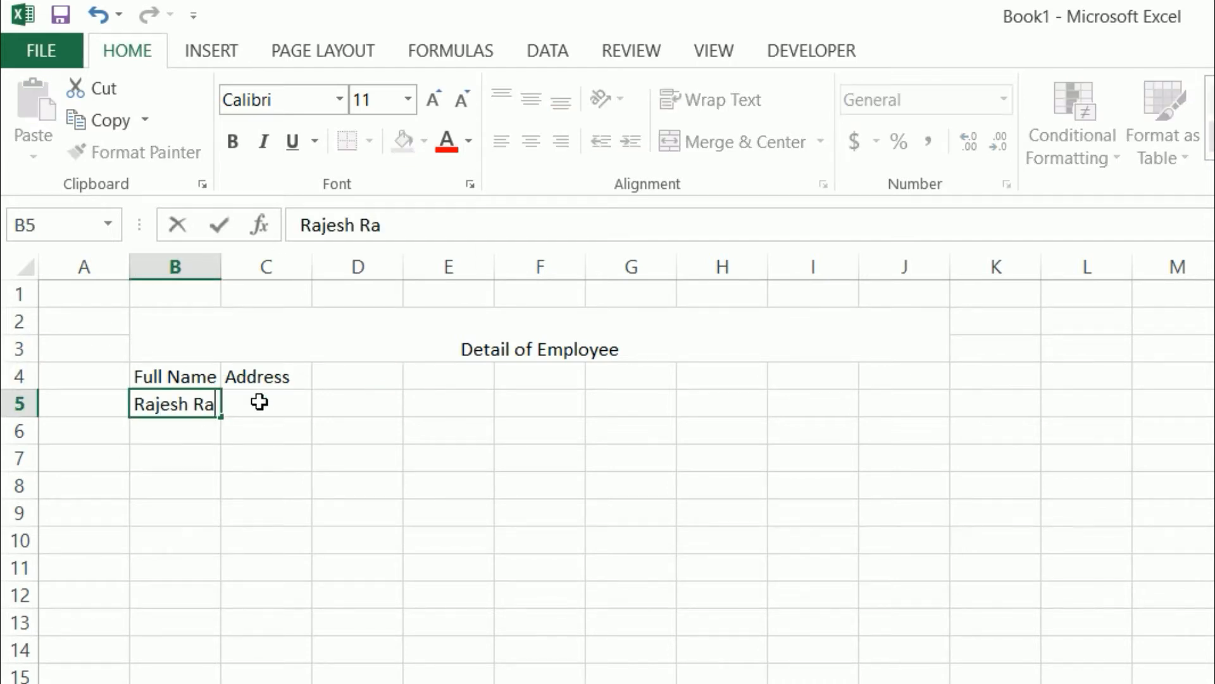
key(Return)
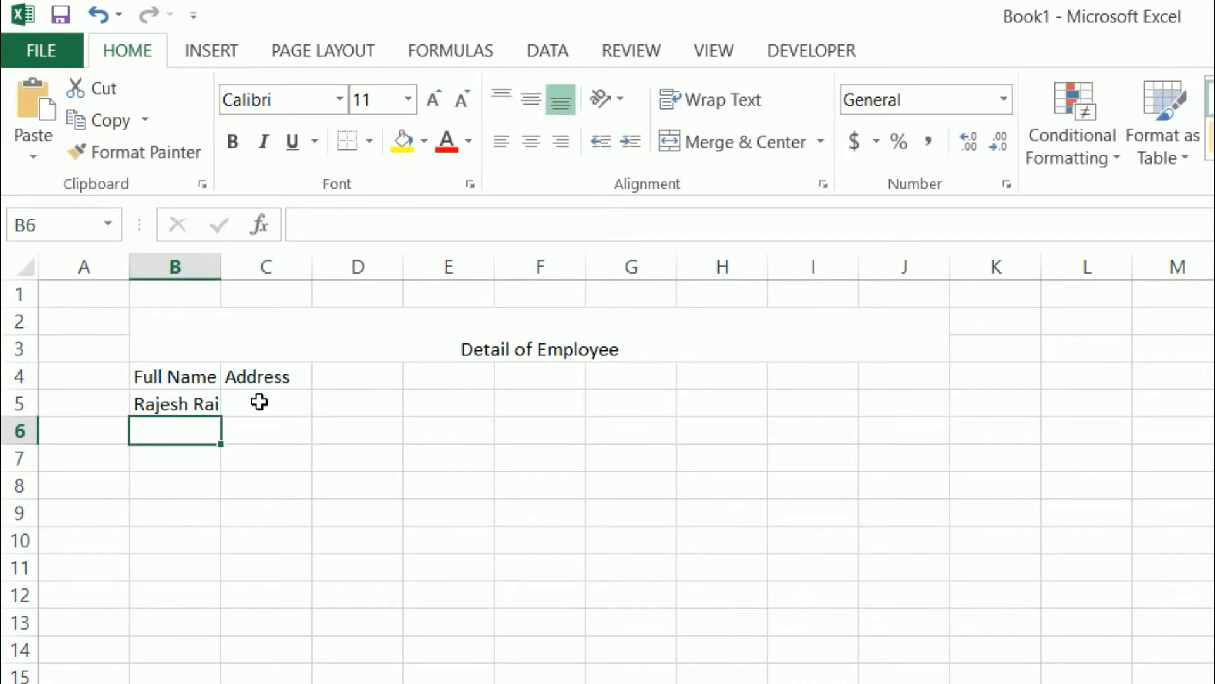
text(IKiran)
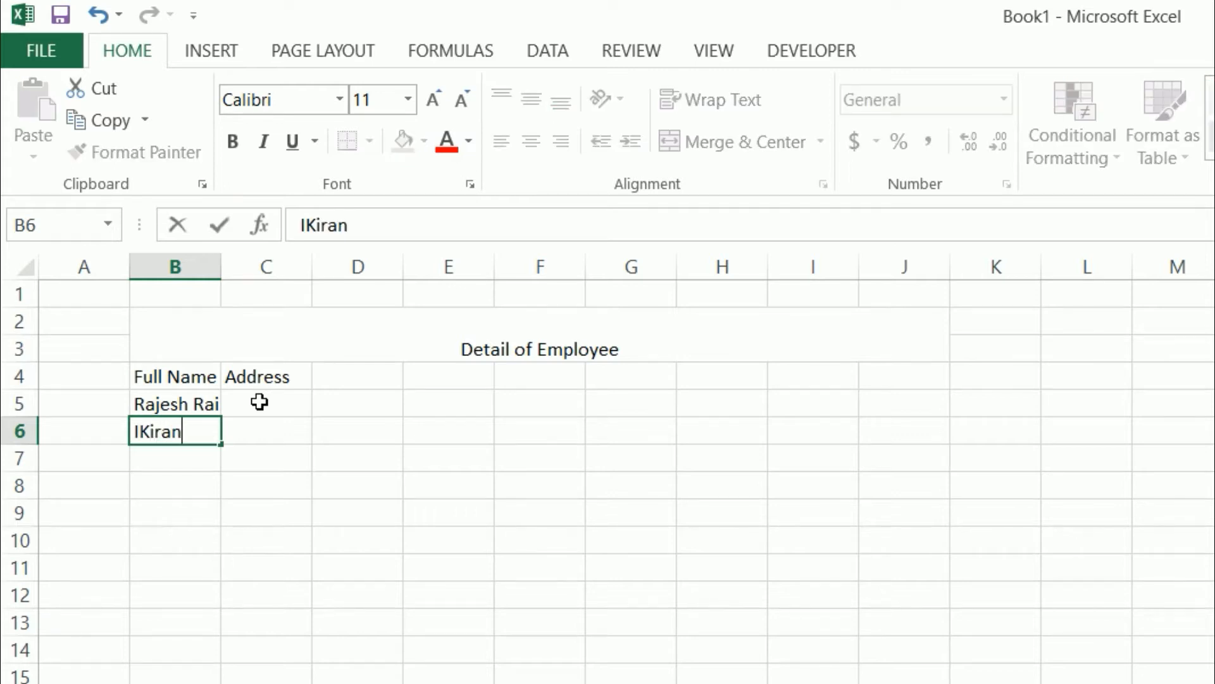
key(BackSpace)
key(BackSpace)
key(BackSpace)
key(BackSpace)
key(BackSpace)
key(BackSpace)
text(KiranBist)
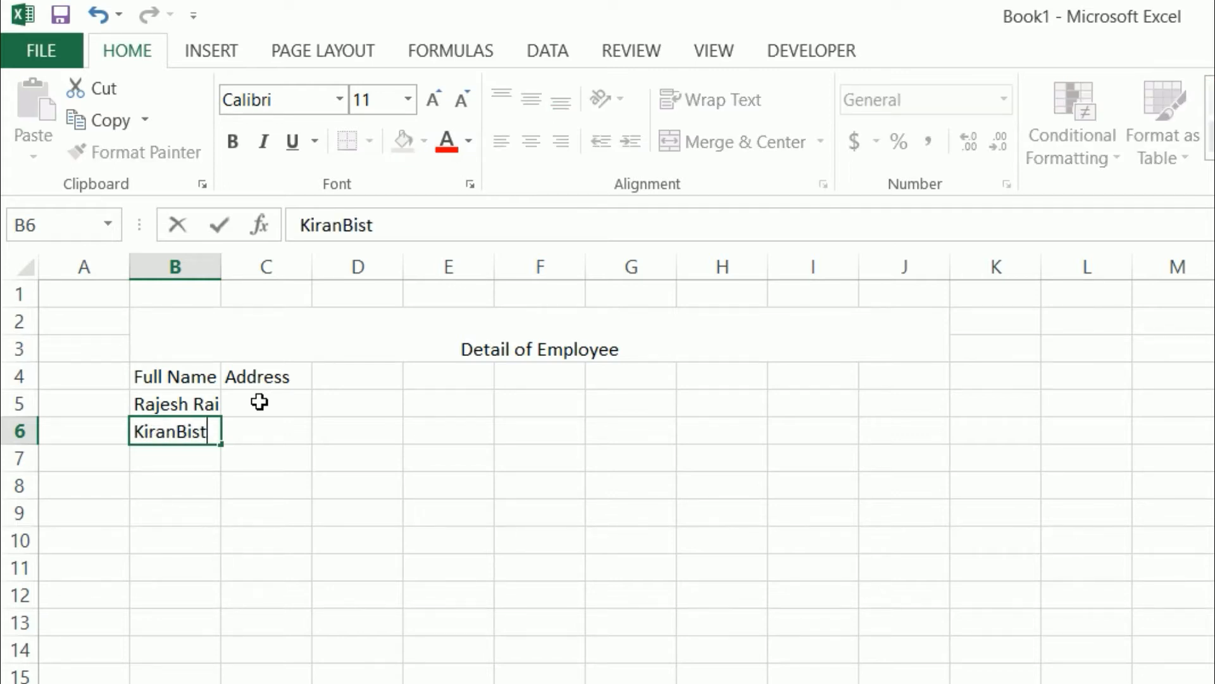
text(a)
key(Return)
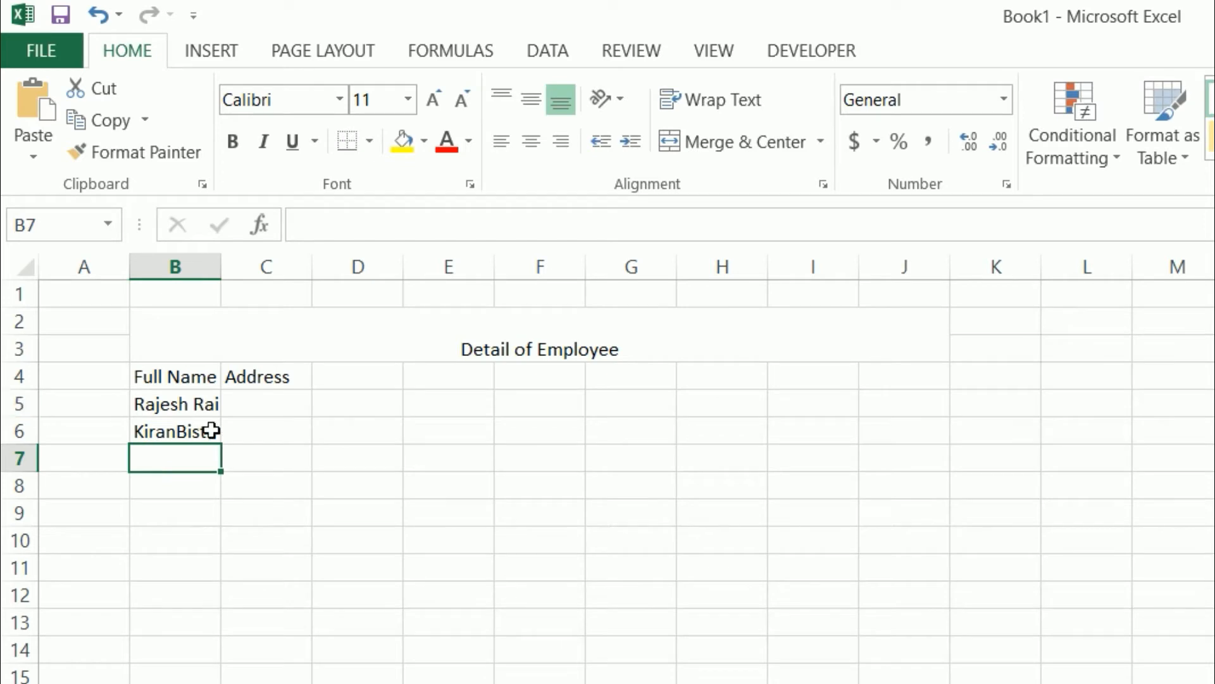
double_click(176, 431)
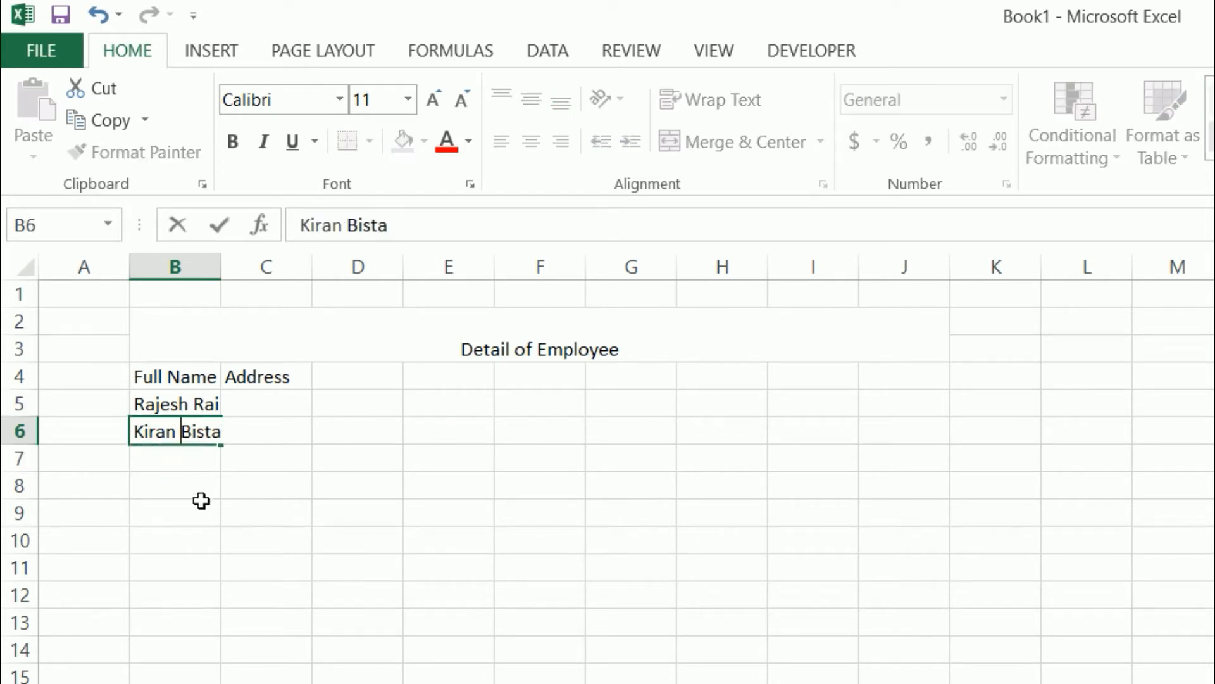
click(189, 466)
- Enter three more employees' full names in B7, B8 and B9
text(Anajanan Thapa)
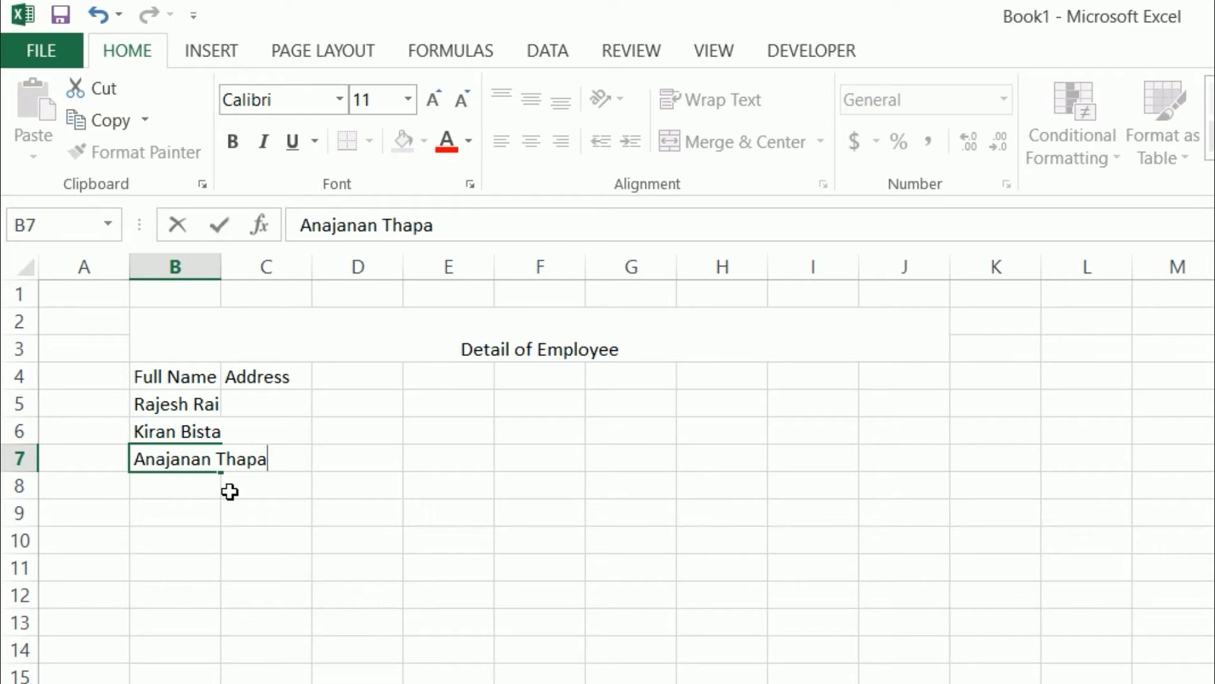
key(Return)
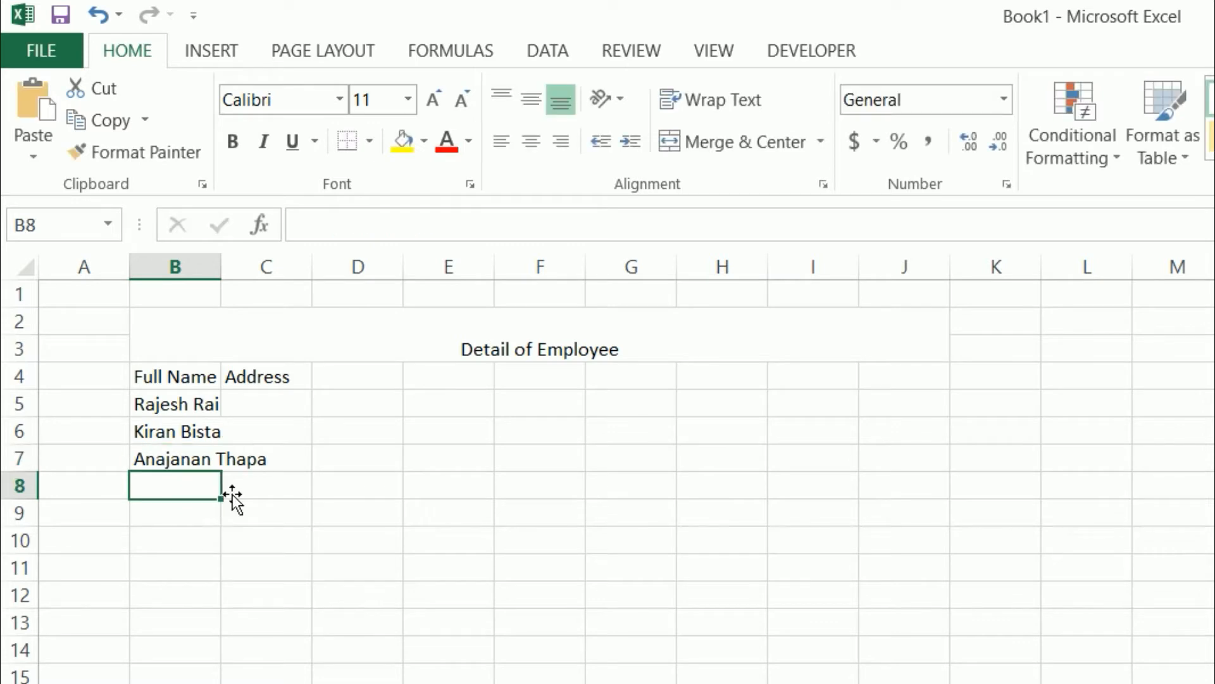
text(Robert S)
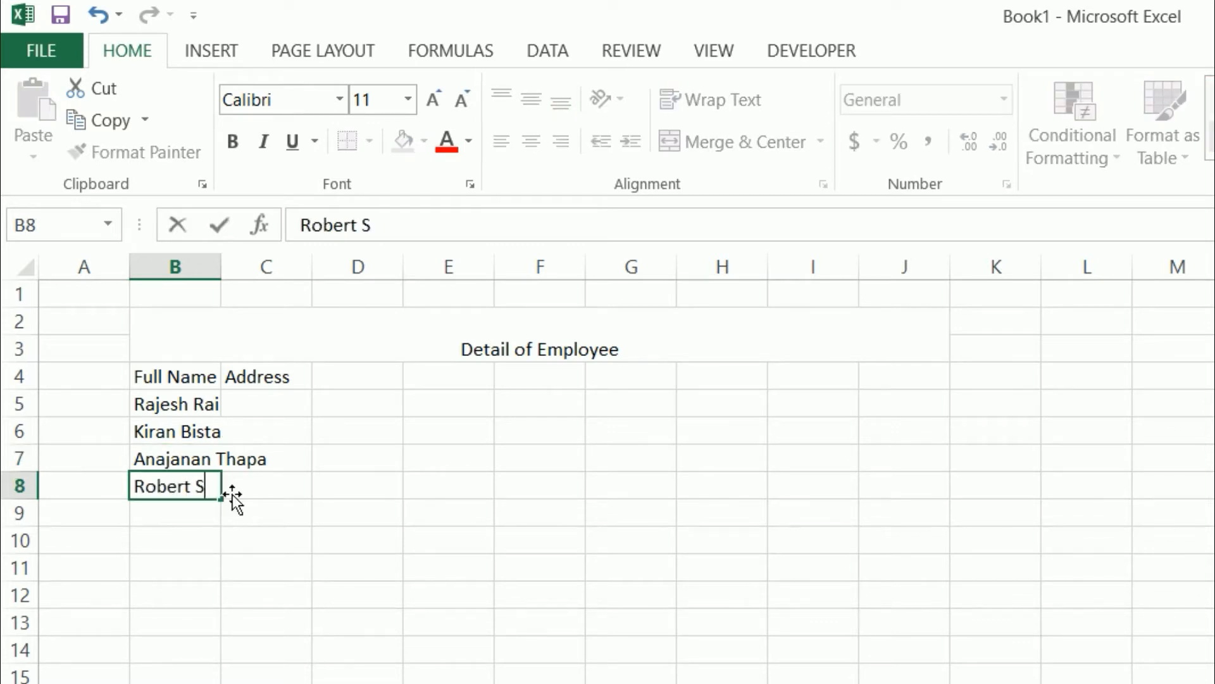
text(ubedi)
key(Return)
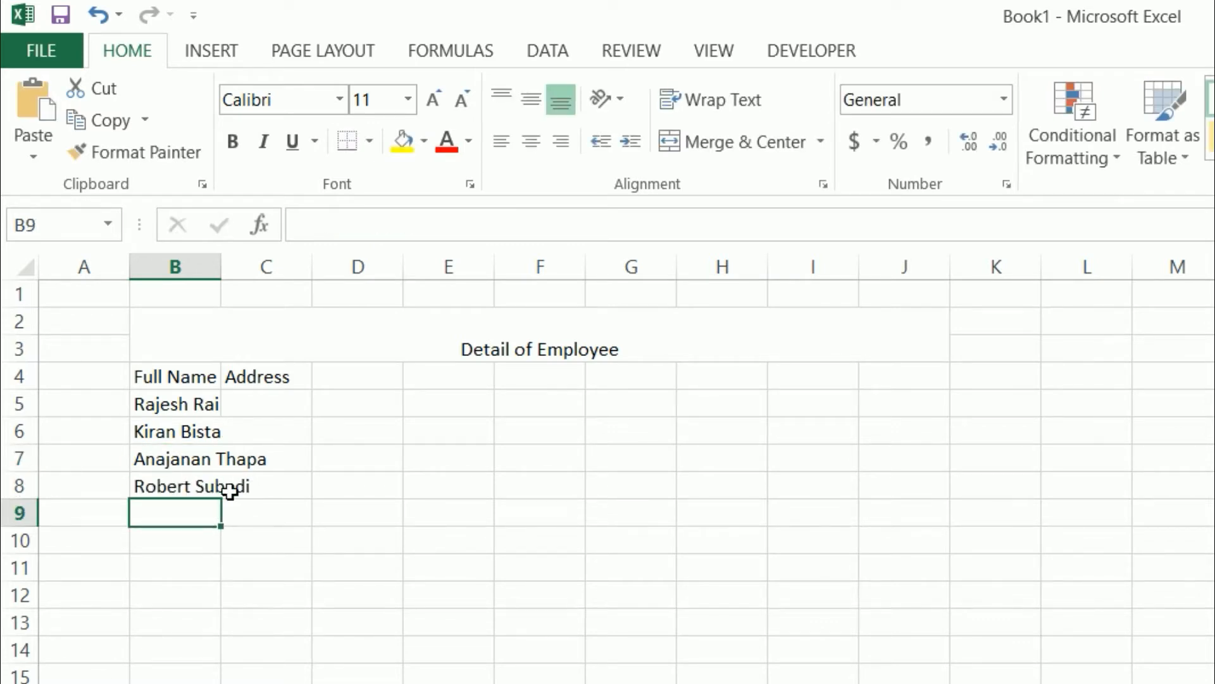
text(Sanju)
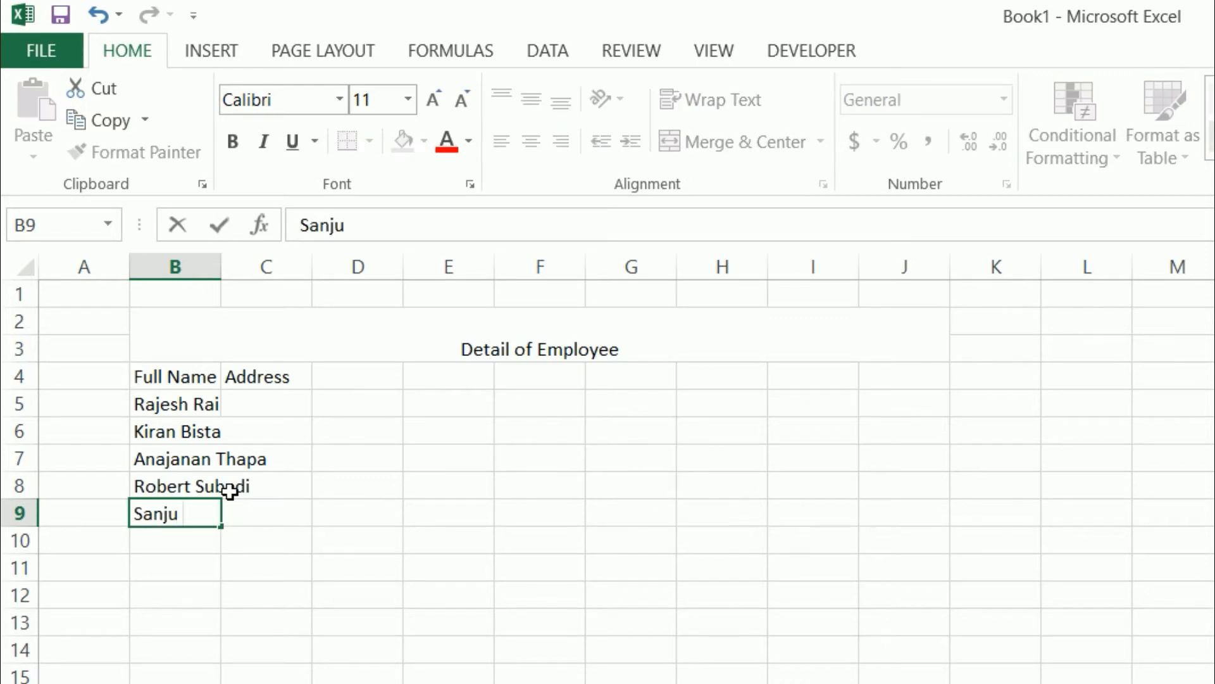
text( Chaulagain)
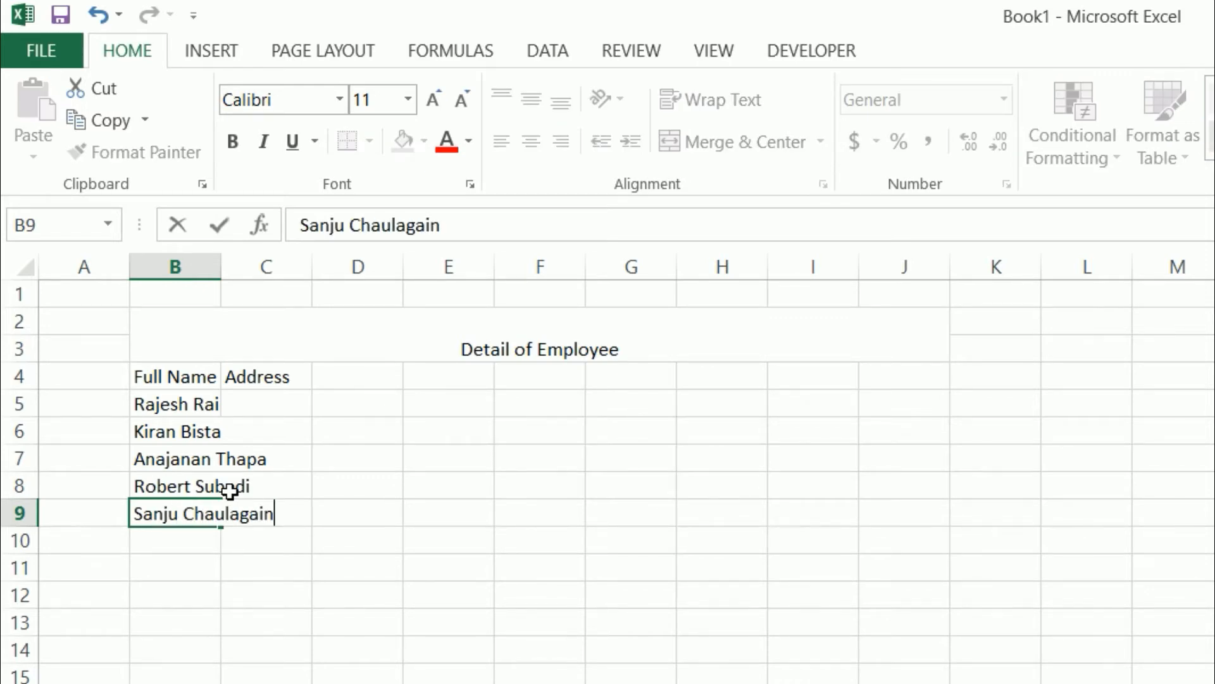
key(Return)
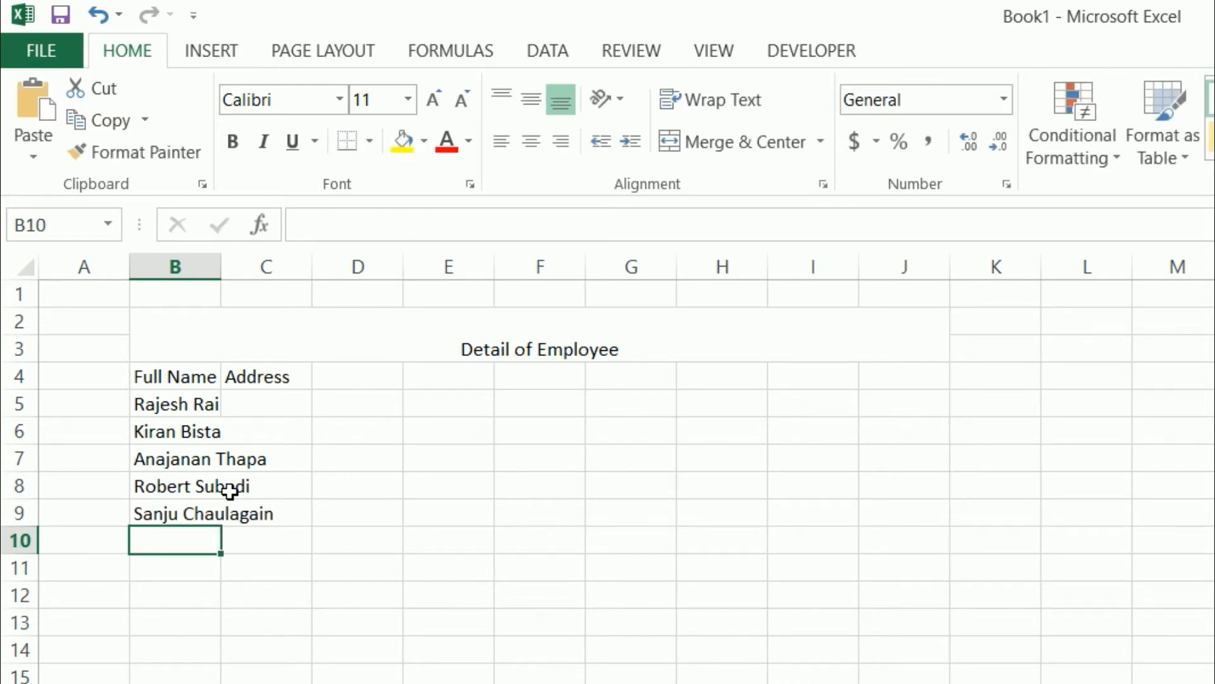
- Auto-fit column B and enter the sixth and seventh employees' full names in B10 and B11
double_click(221, 267)
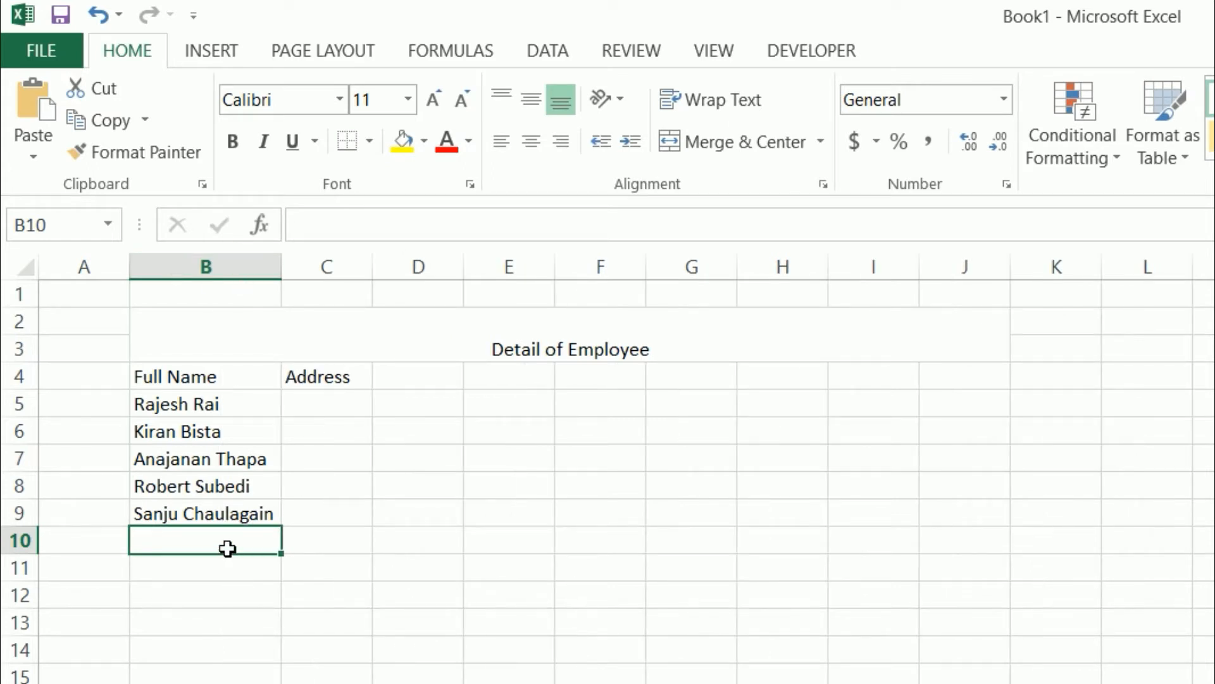
text(A)
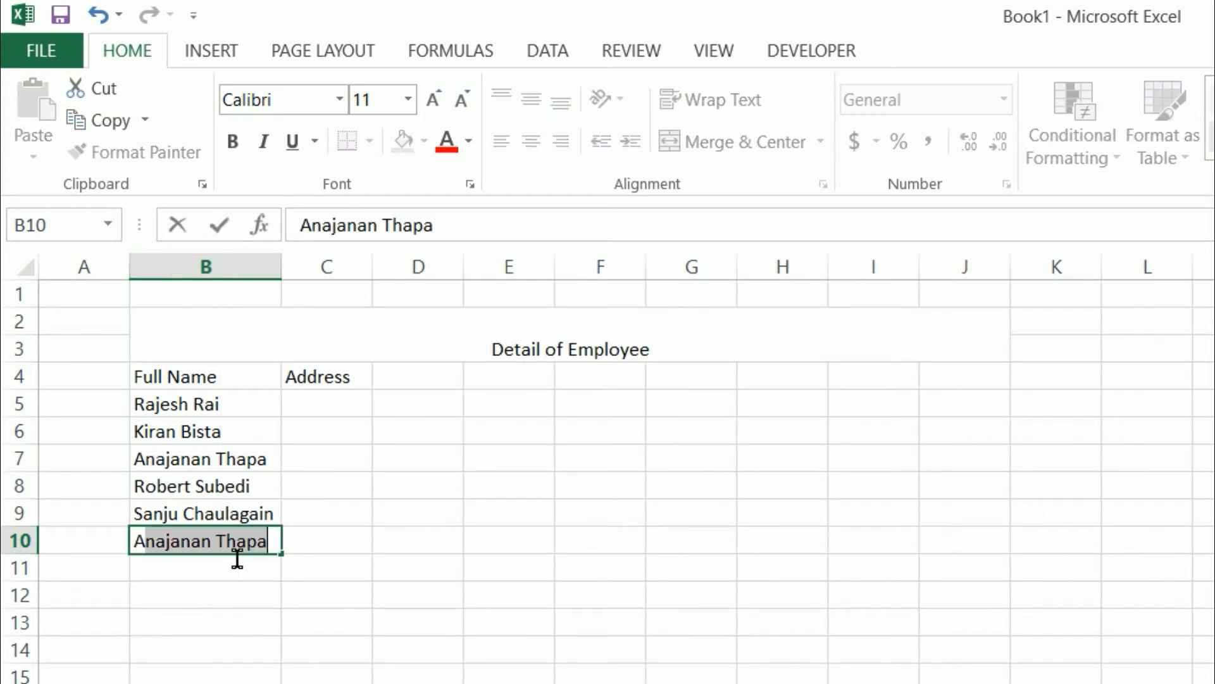
text(mrit Thapamager)
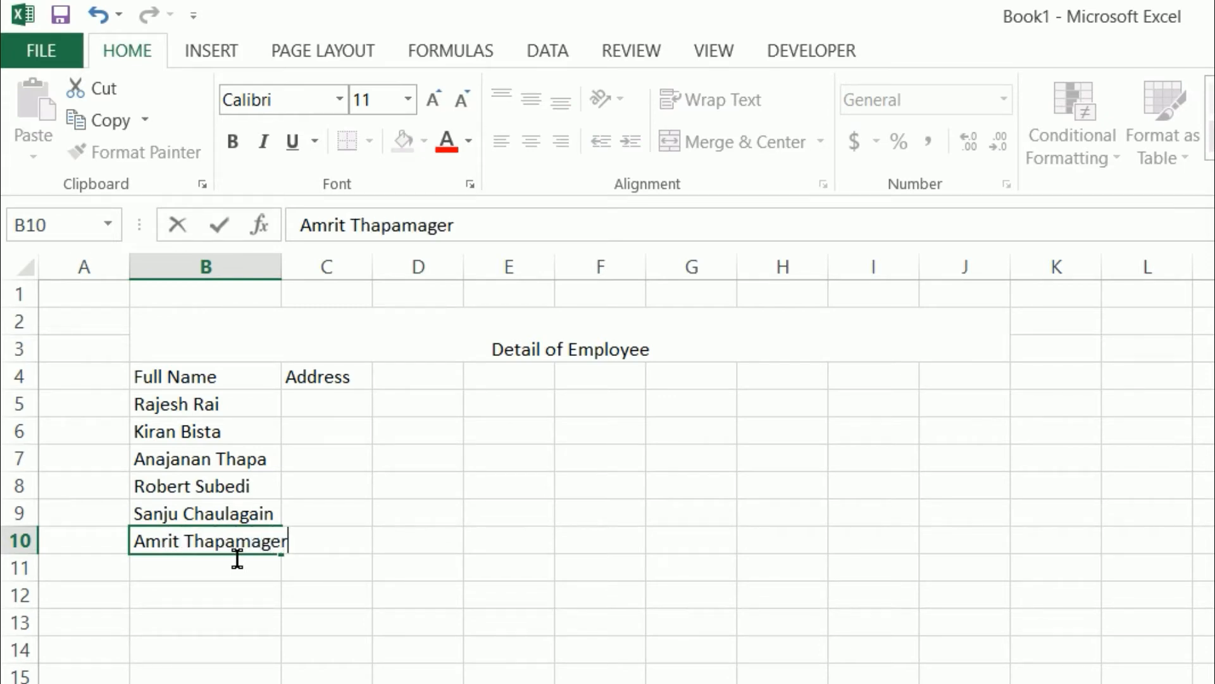
key(Return)
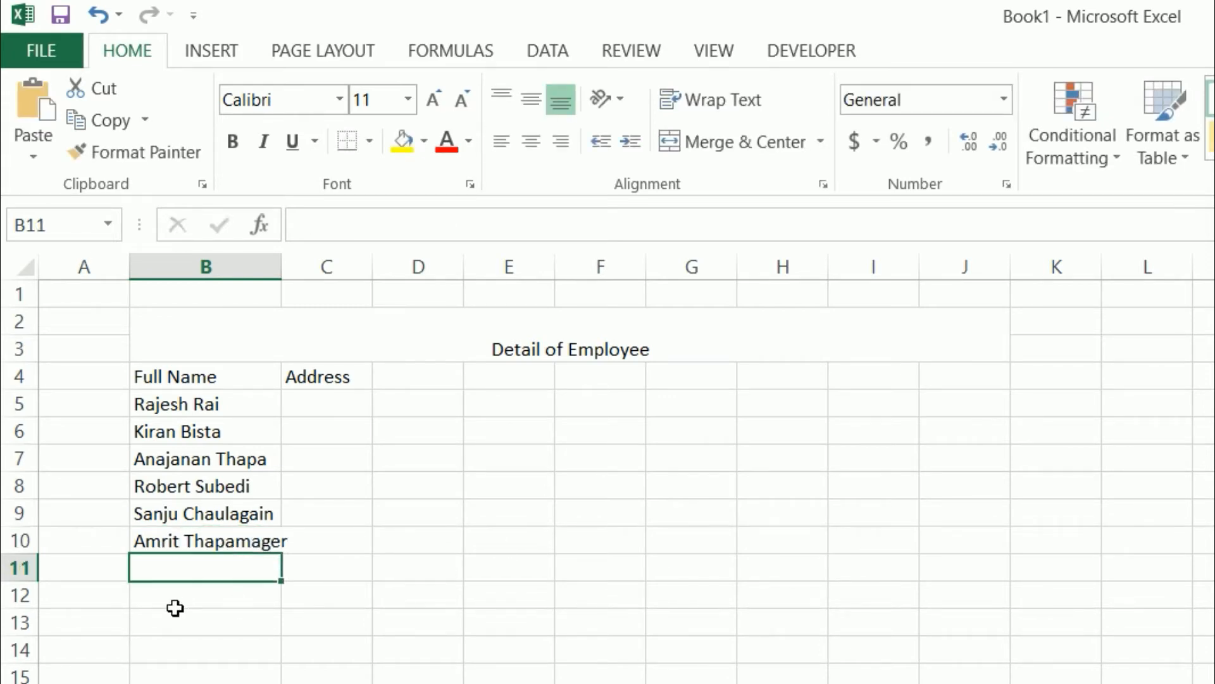
text(Sanajana )
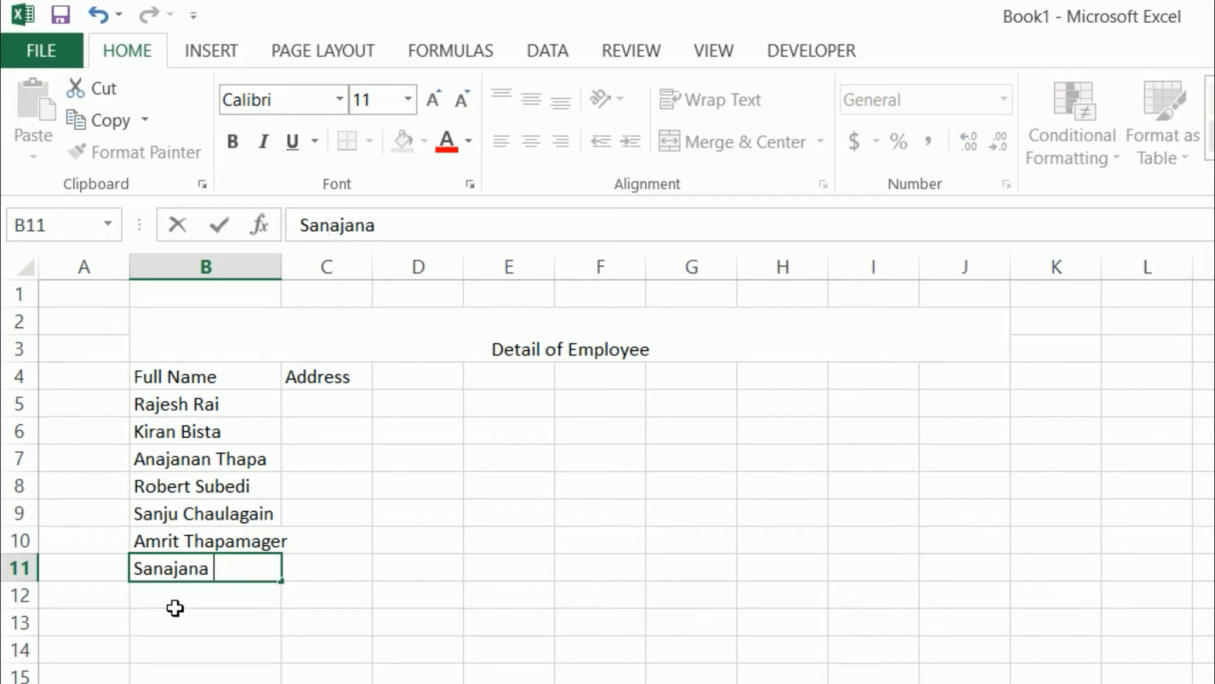
text(Kc)
click(266, 460)
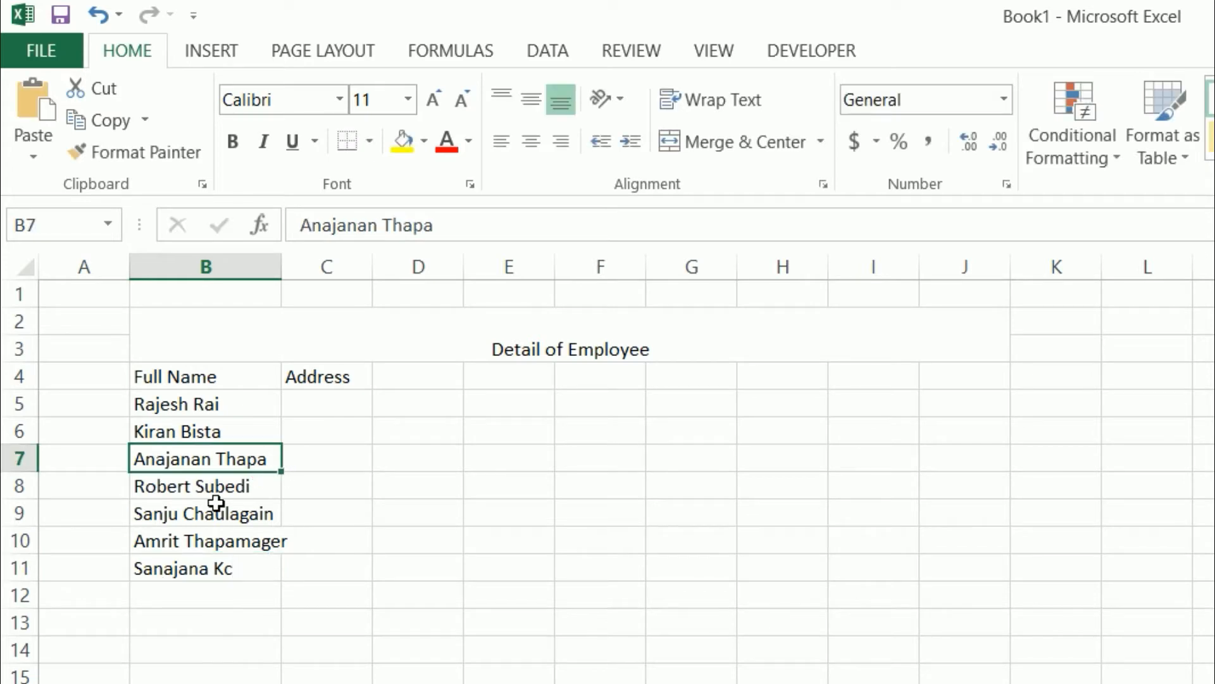
- Widen column B and enter addresses Bhojpur Nepal, Dhankuta Nepal and Darjeeling India in C5:C7
drag(287, 273, 300, 273)
click(292, 485)
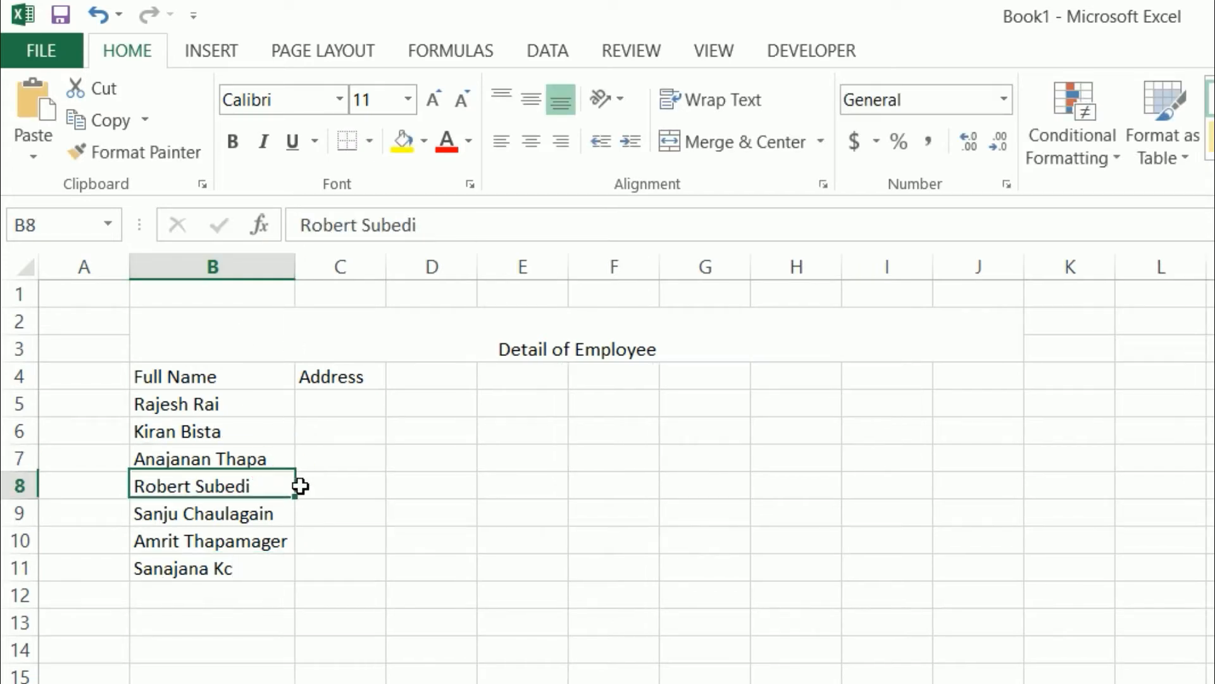
click(357, 427)
click(372, 403)
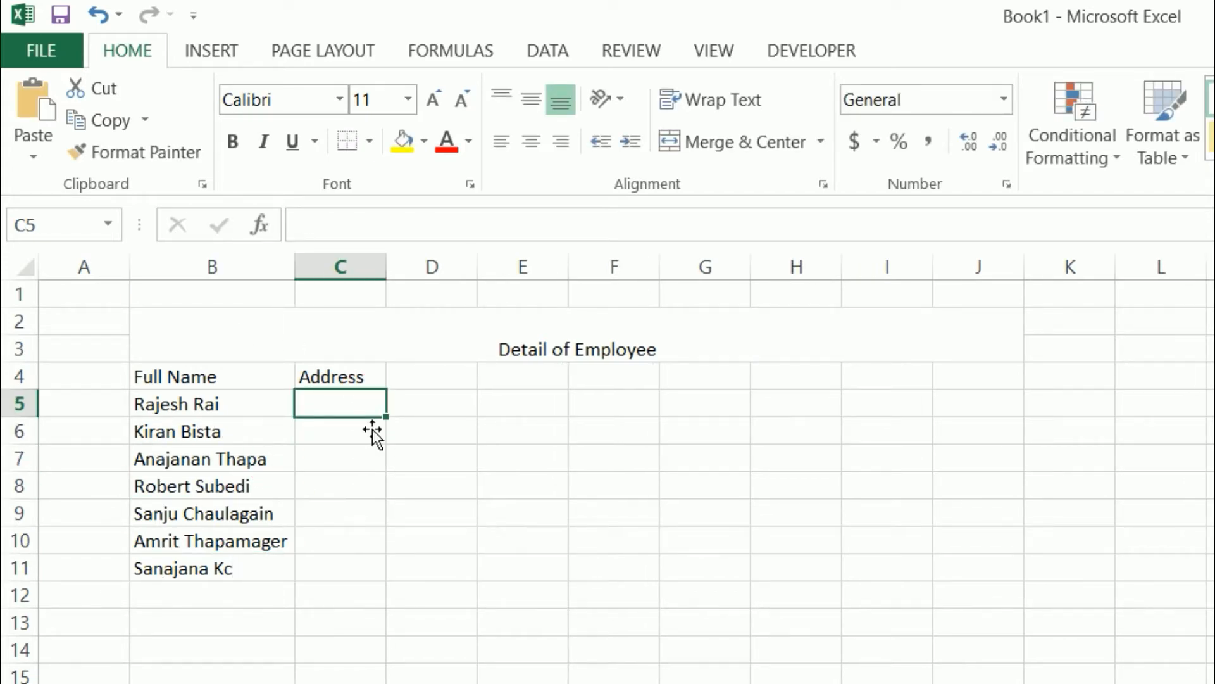
text(Bhojpur )
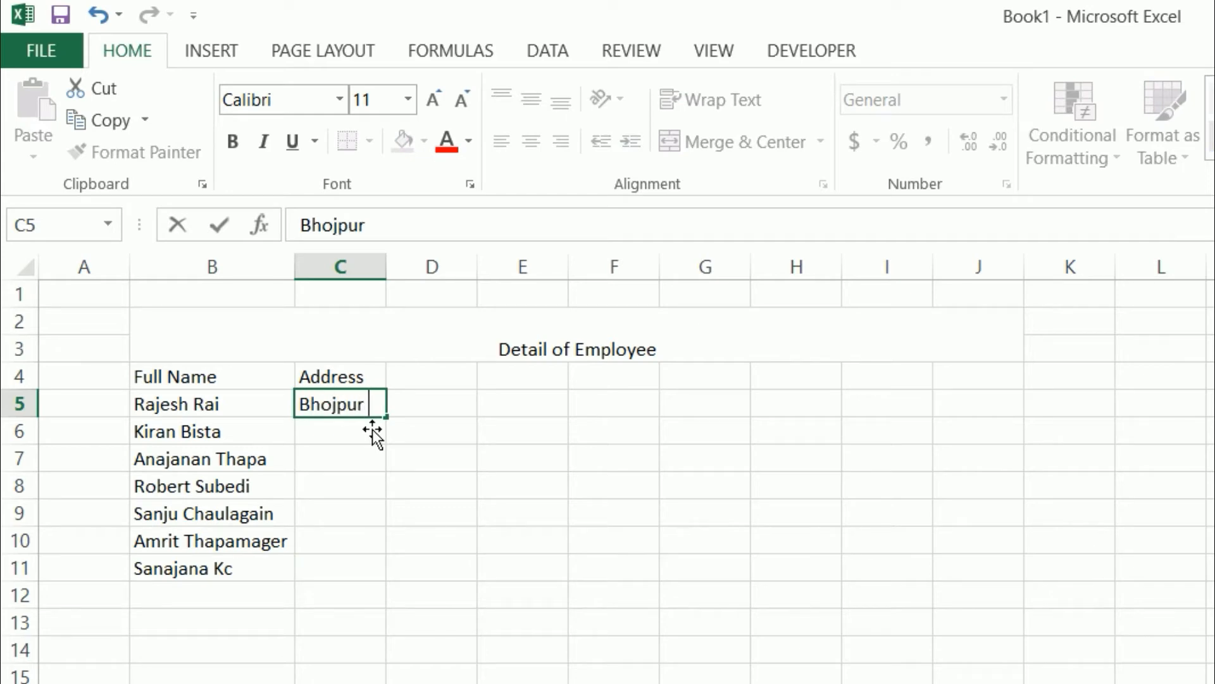
text(Nepal)
key(Return)
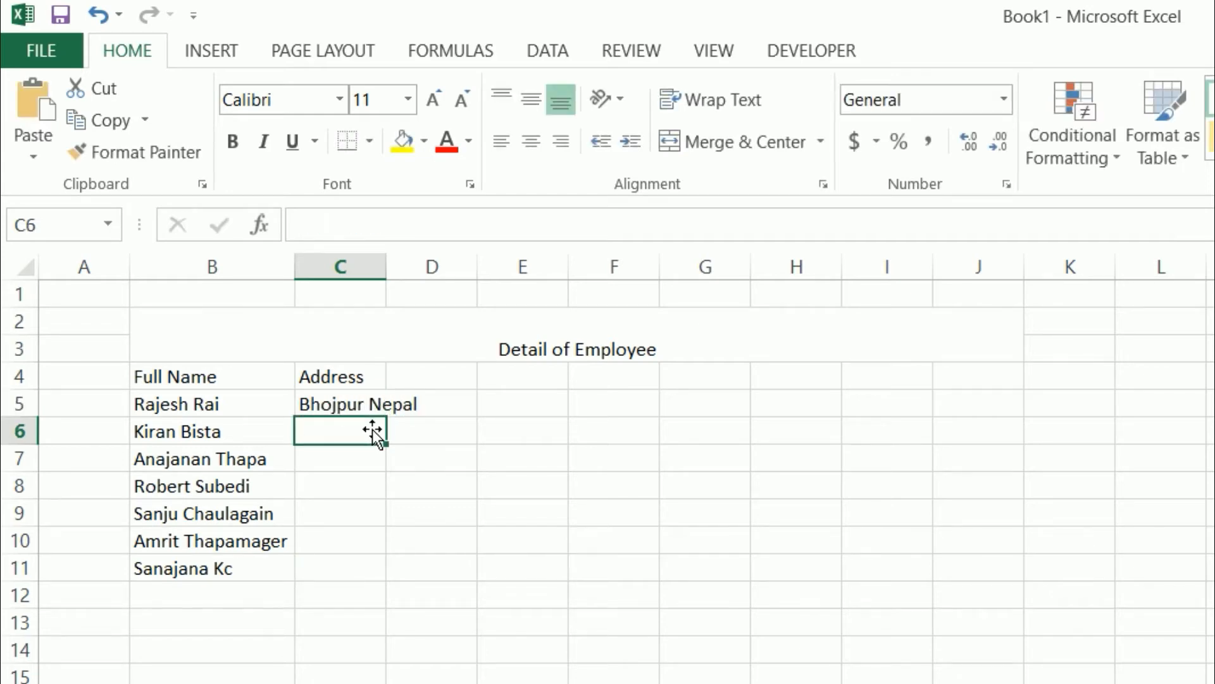
text(Dhankuta)
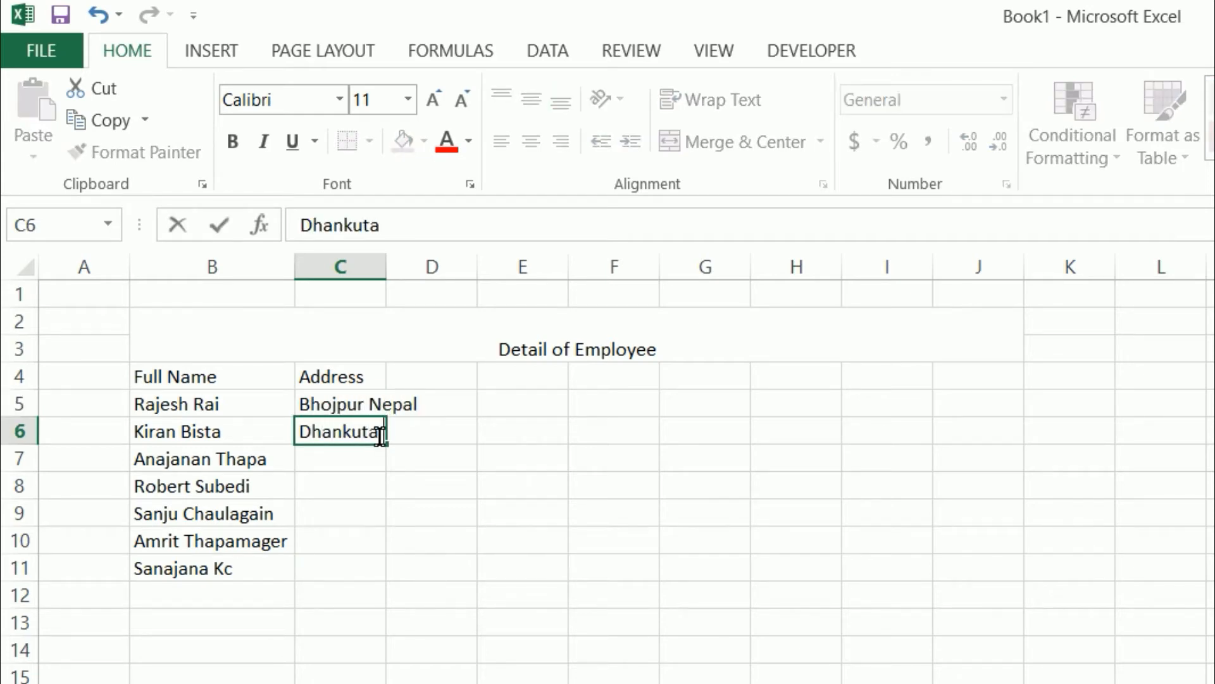
text( Nepal)
key(Return)
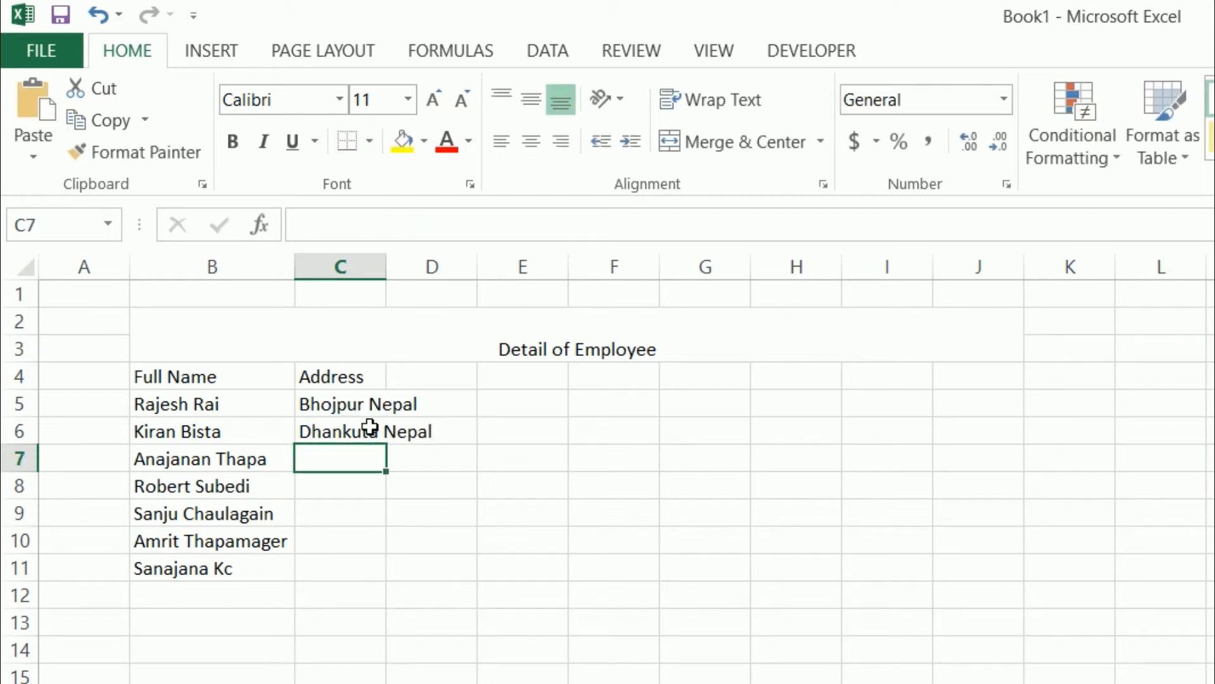
text(Dar)
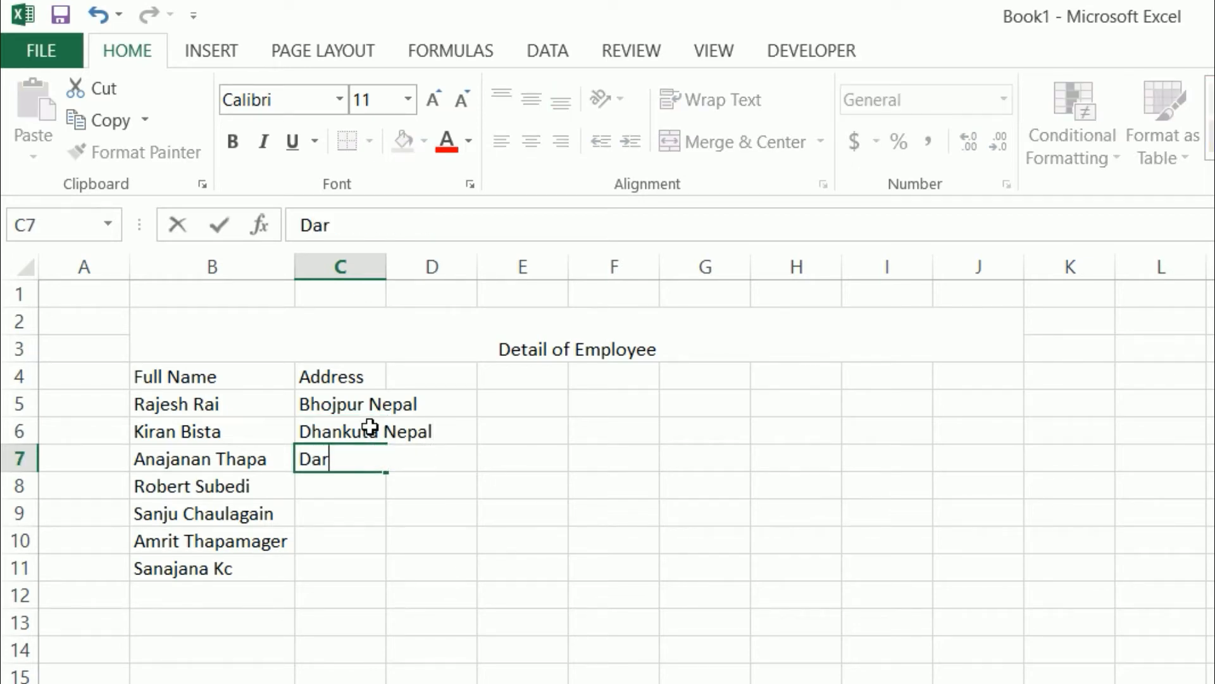
text(jeeling India)
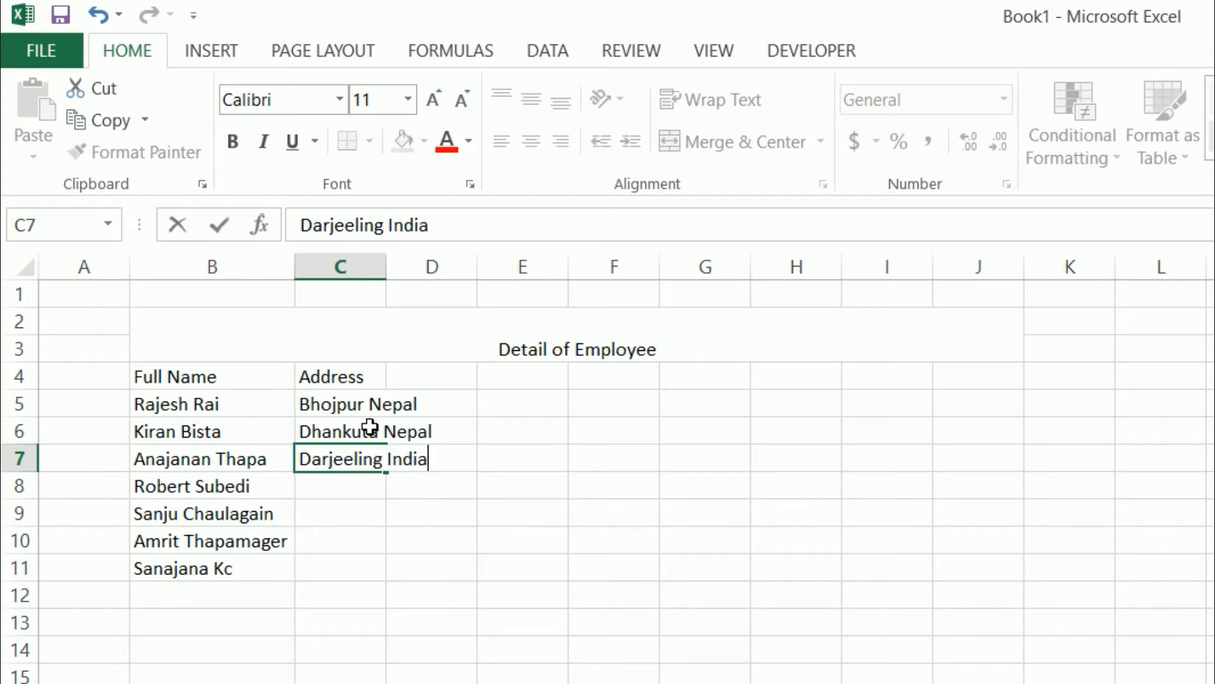
key(Return)
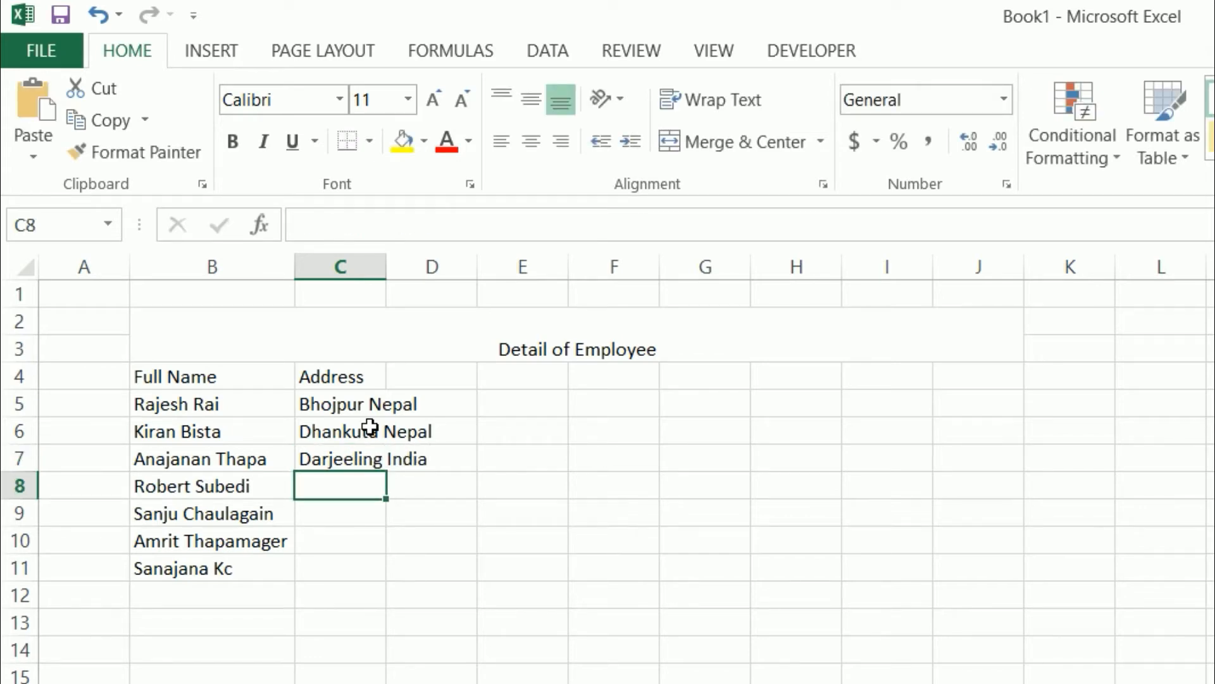
- Enter addresses Bajhang Nepal, Doti Nepal, Sikkim India and Sunsari Nepal in C8:C11
text(Bajhang )
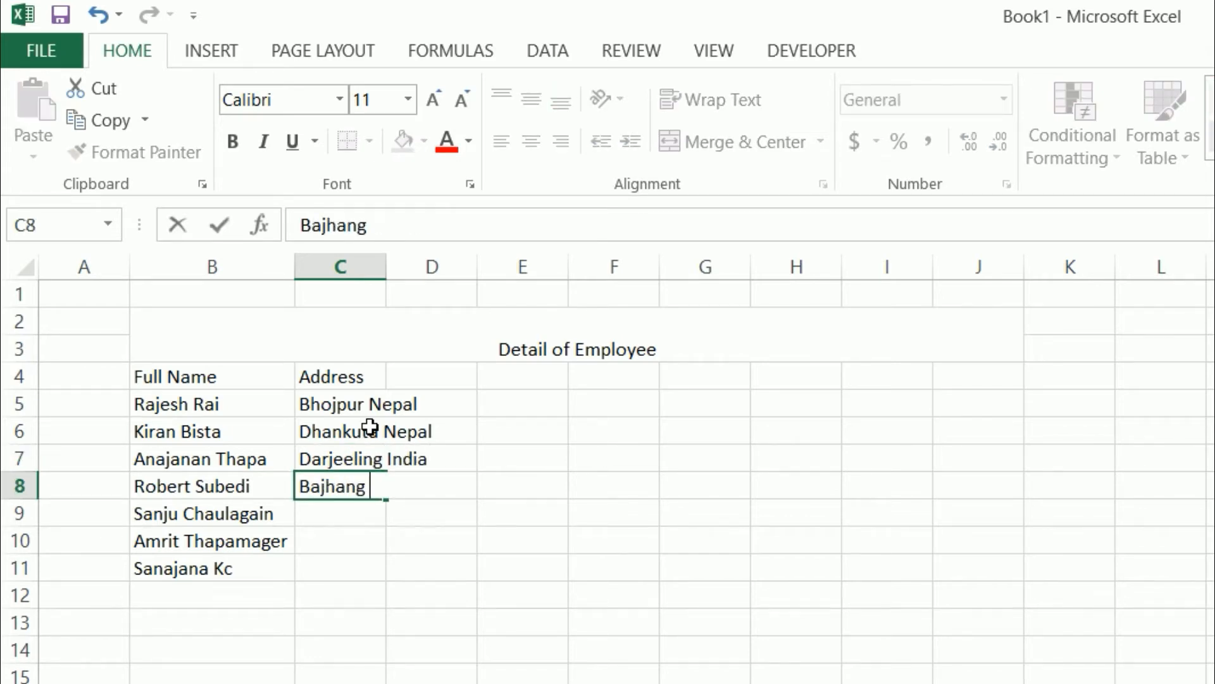
text(Nepal)
key(Return)
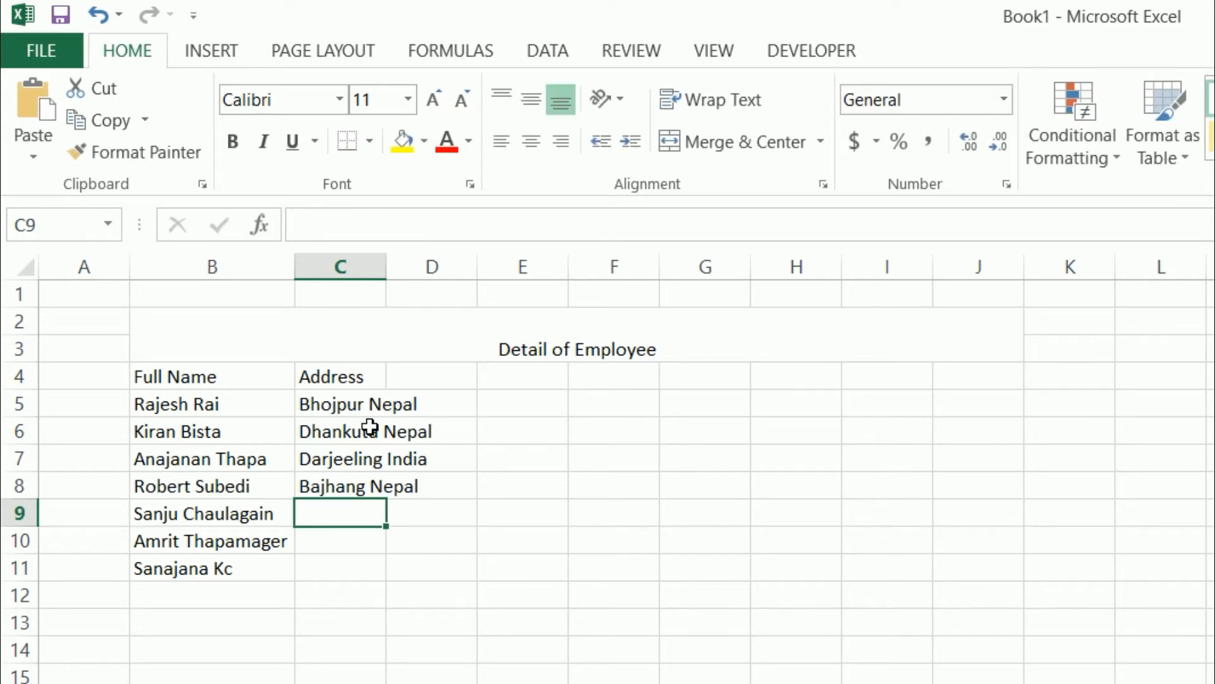
text(Doti )
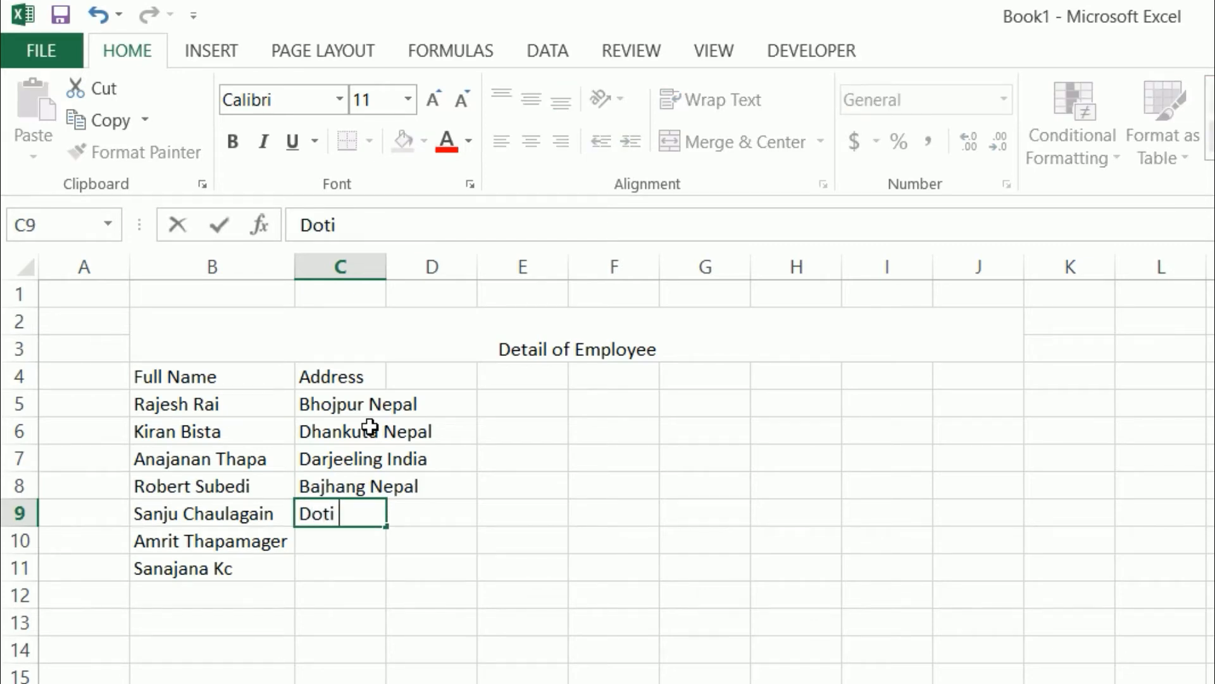
text(Nepal)
key(Return)
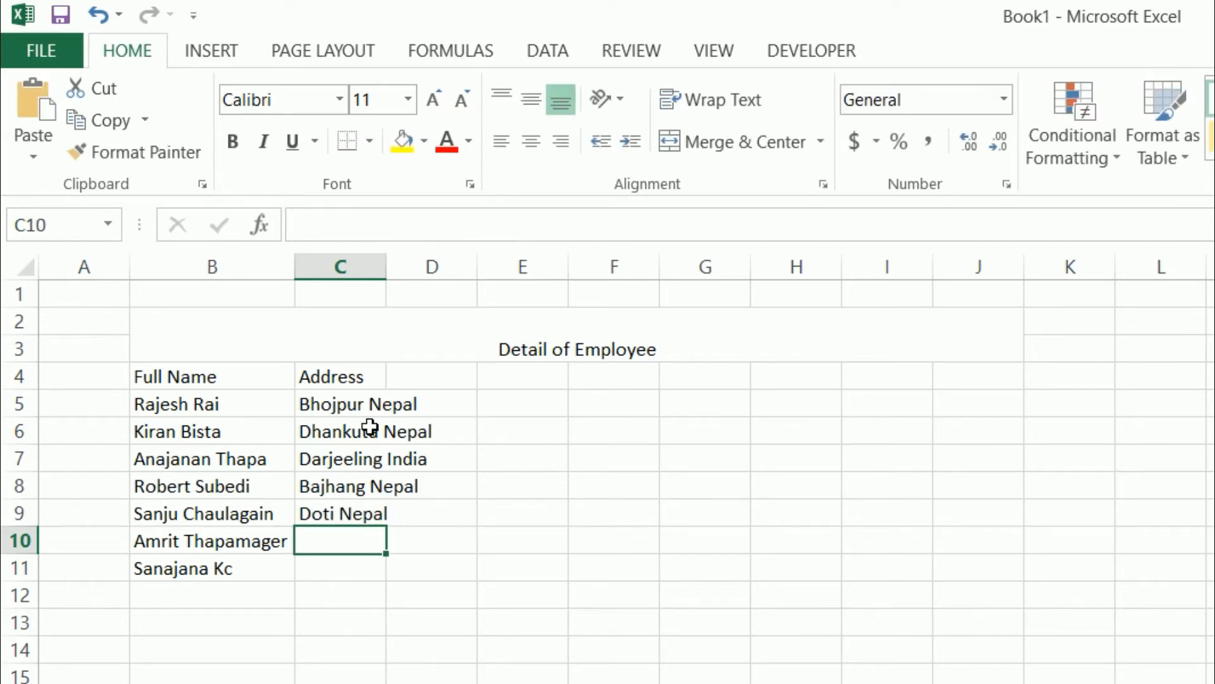
text(Sikki)
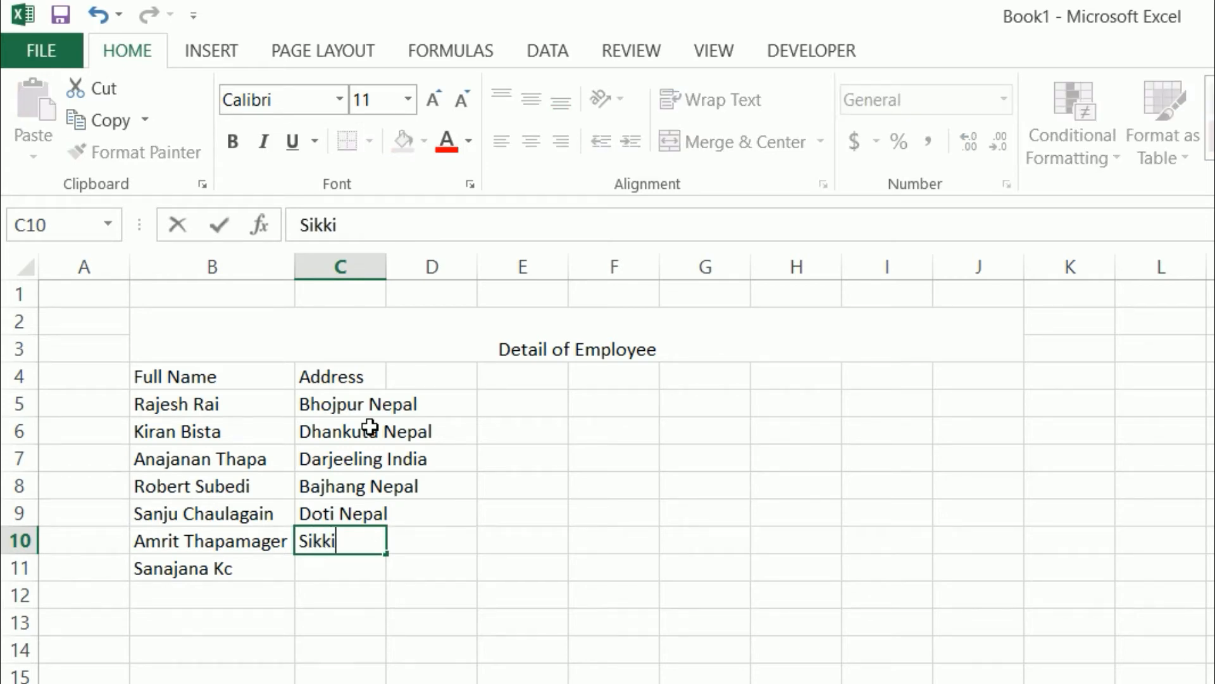
text(m India)
key(Return)
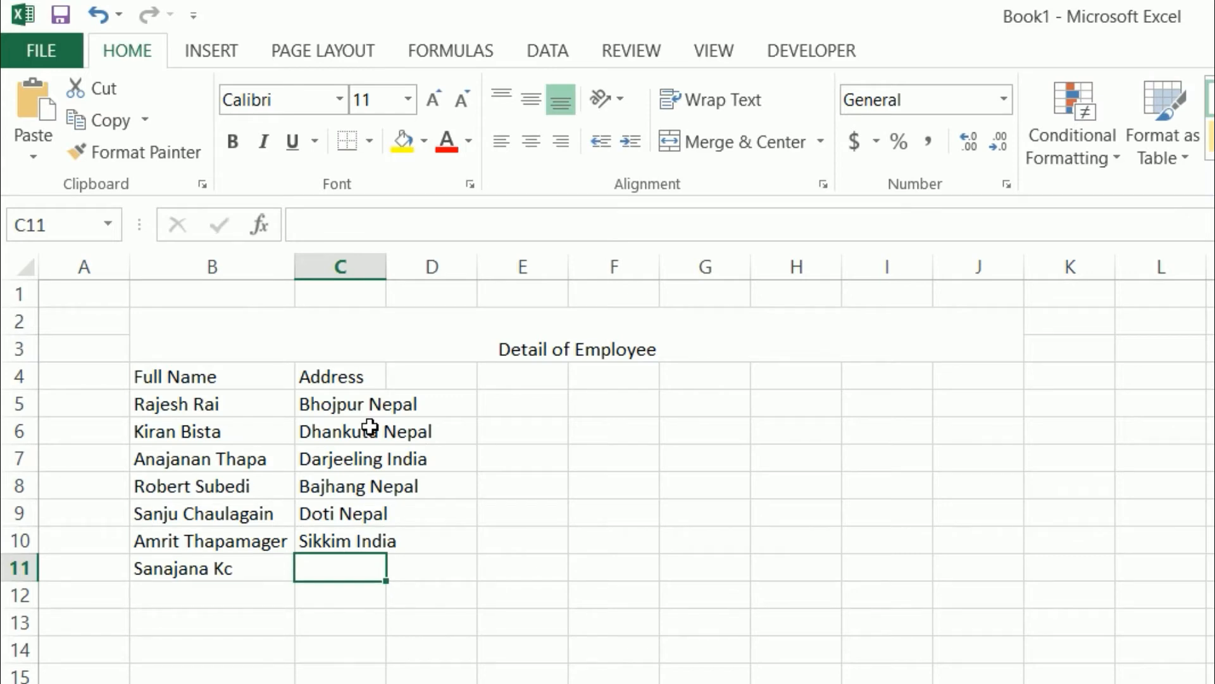
text(Sunsari Nepal)
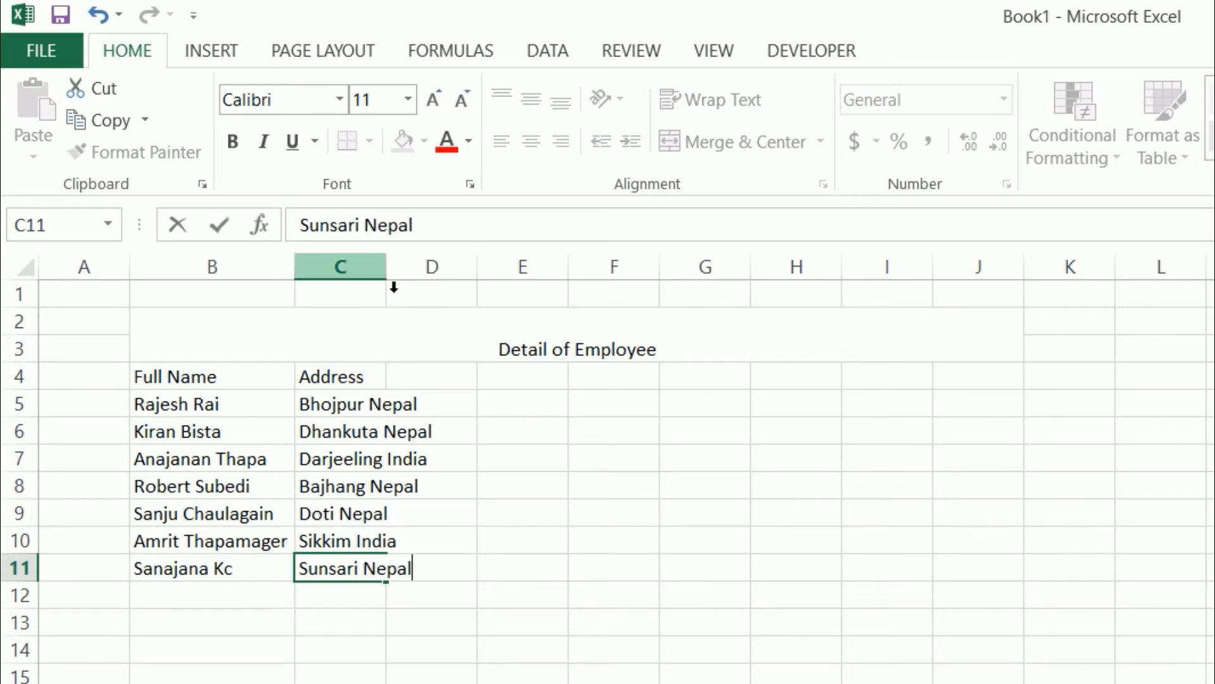
- Auto-fit column C and give the Detail of Employee title a yellow fill and 24-point text
double_click(386, 267)
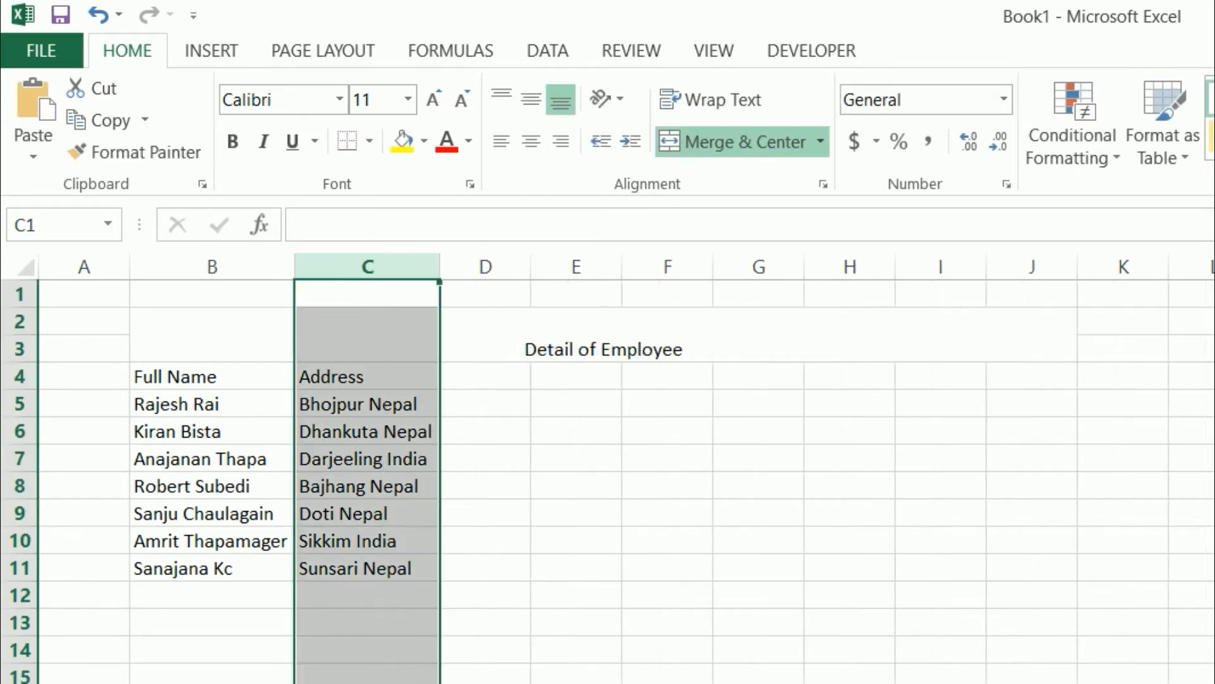
click(345, 355)
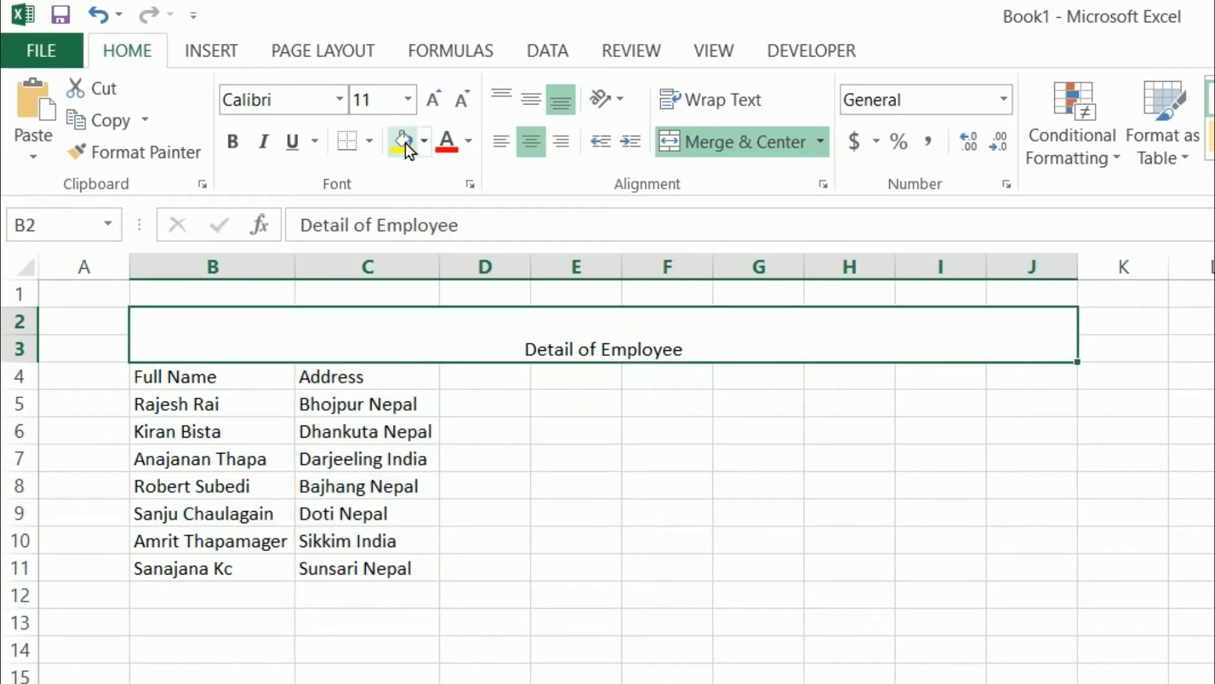
click(403, 141)
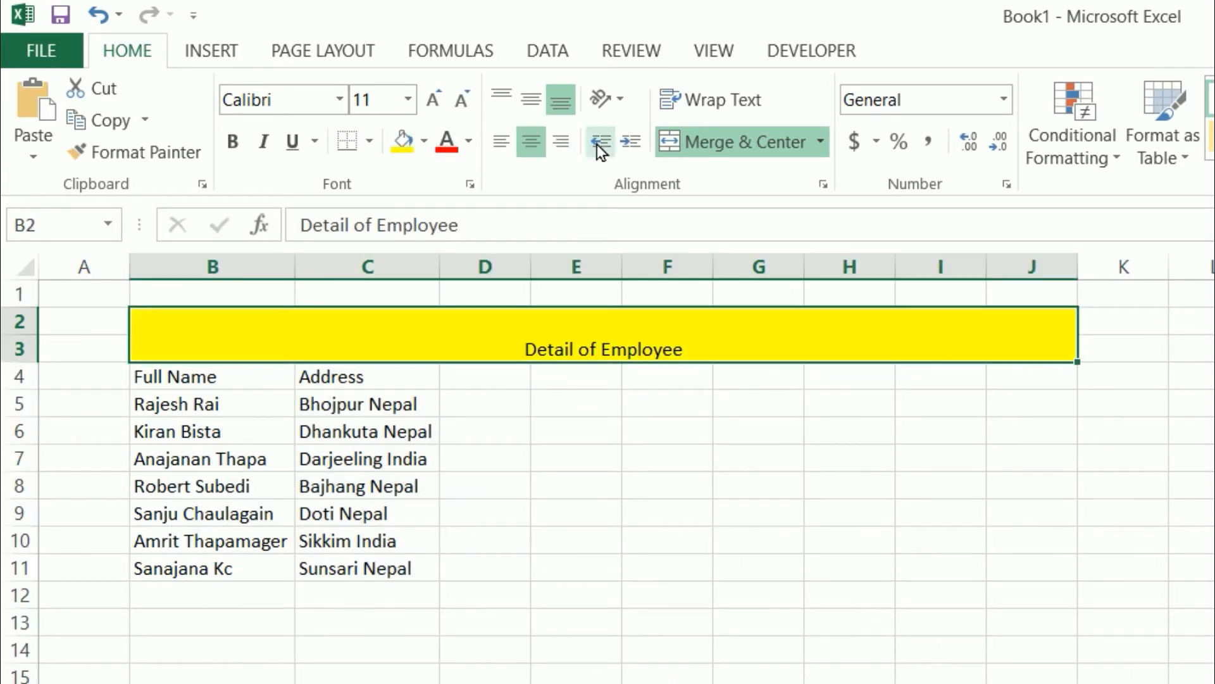
click(430, 98)
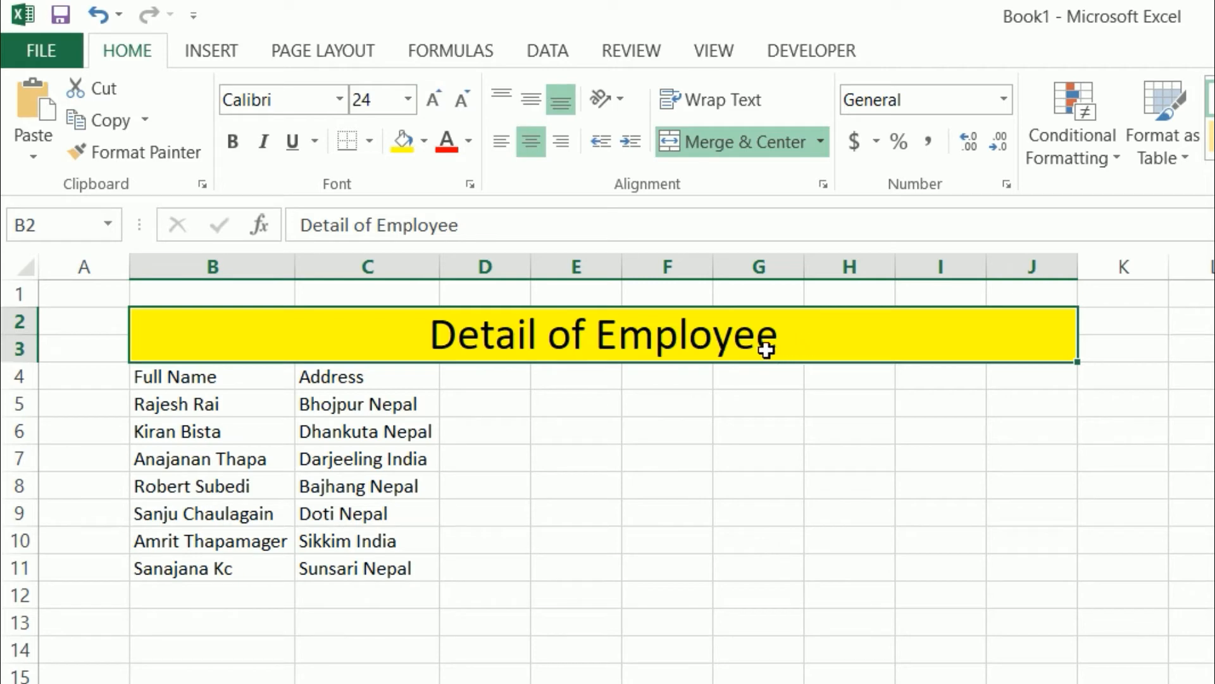
double_click(314, 246)
click(917, 437)
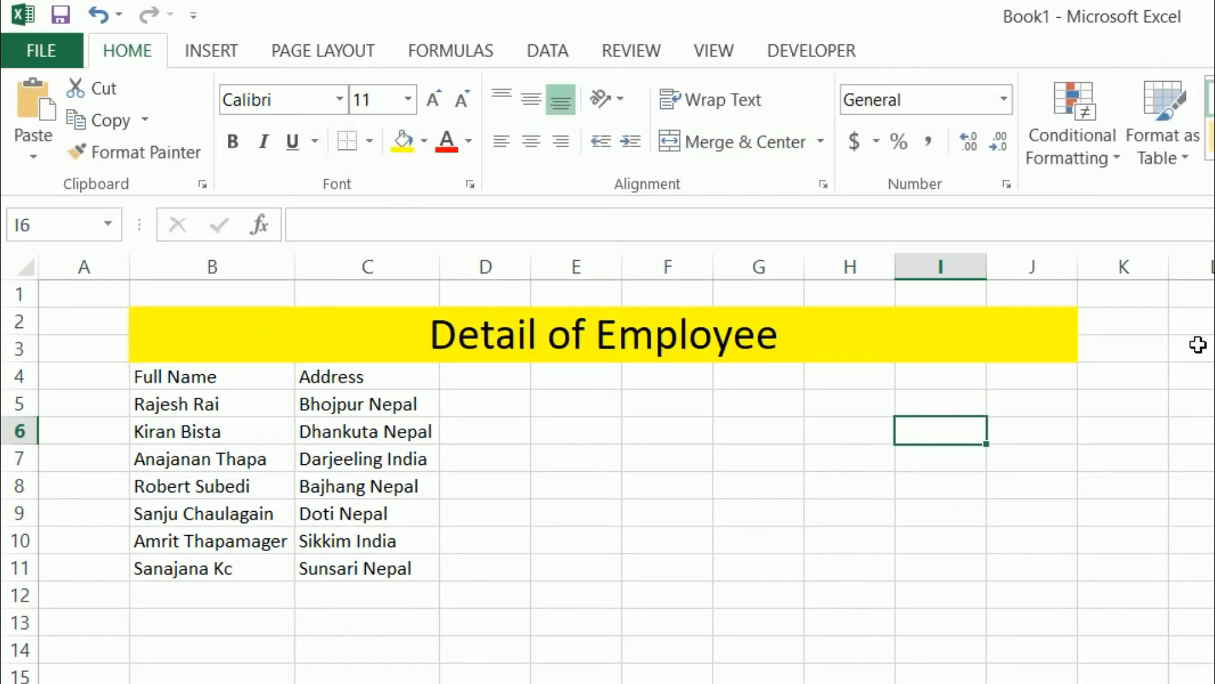
click(1166, 345)
click(1160, 296)
click(1164, 351)
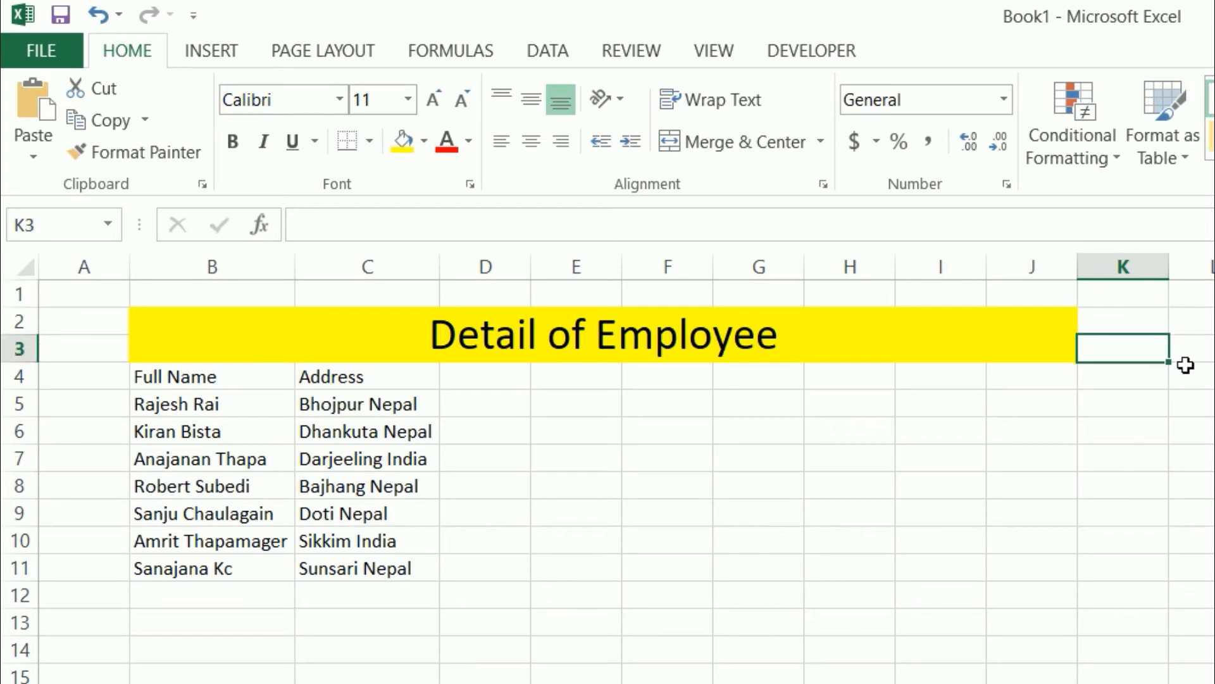
text(=u)
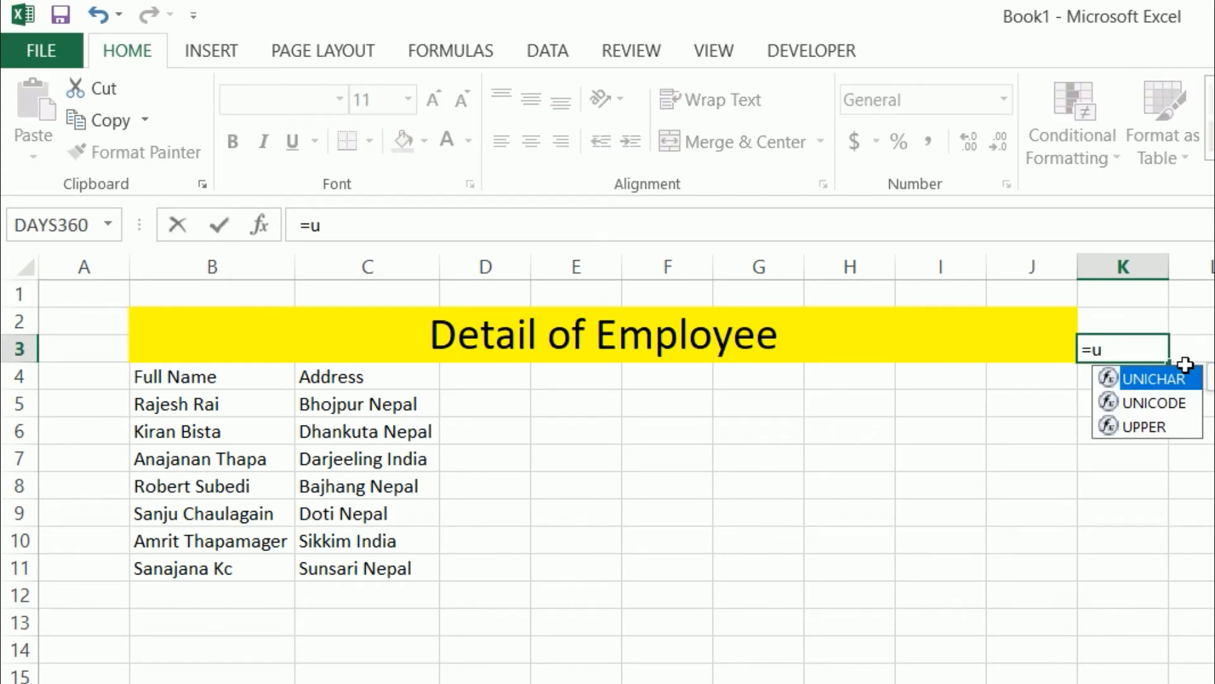
key(Down)
key(Down)
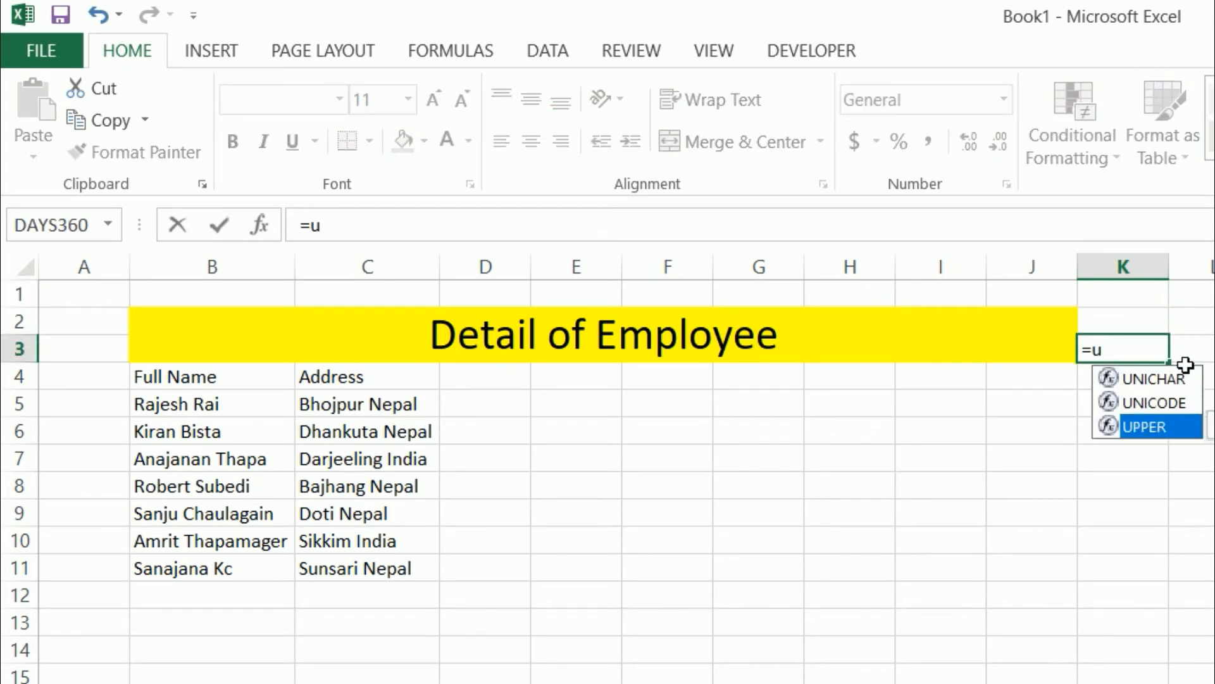
key(Tab)
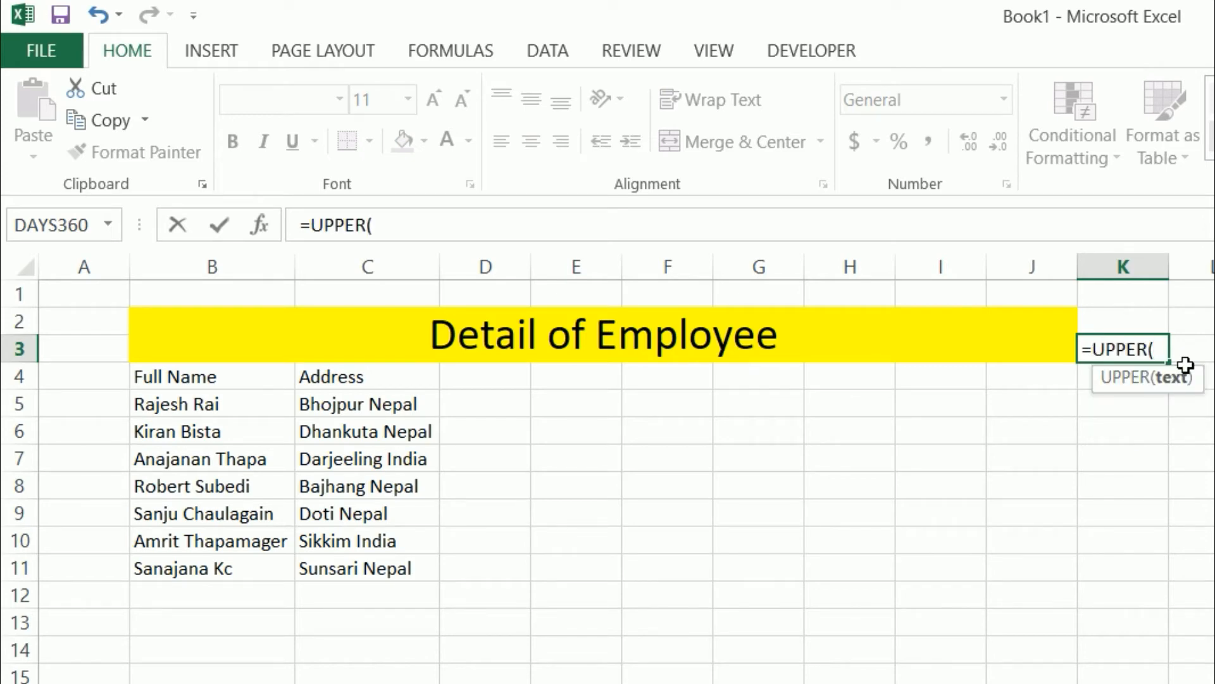
click(686, 348)
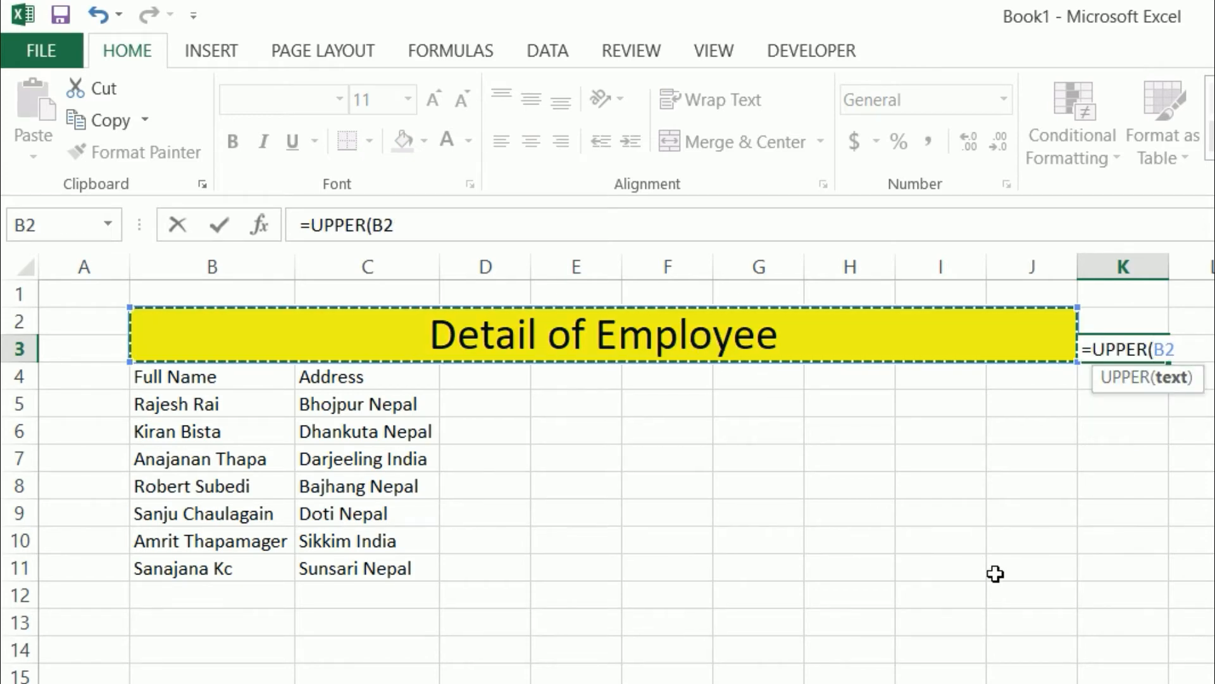
text())
key(Return)
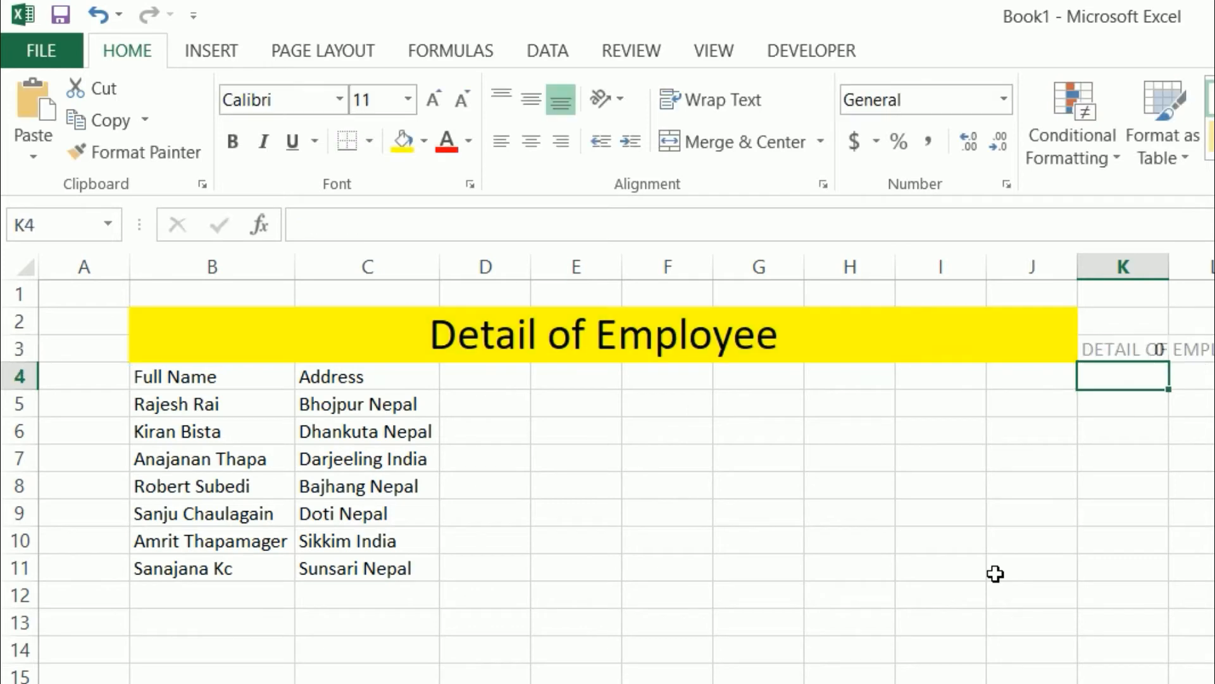
click(1188, 348)
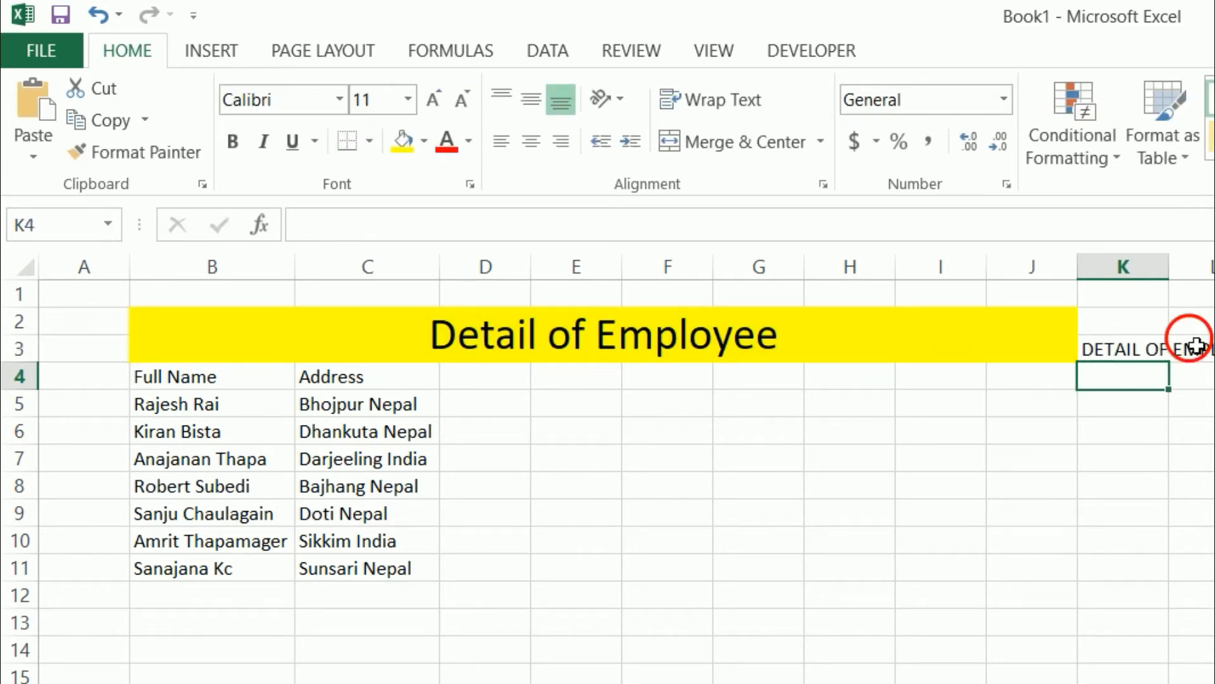
double_click(1139, 349)
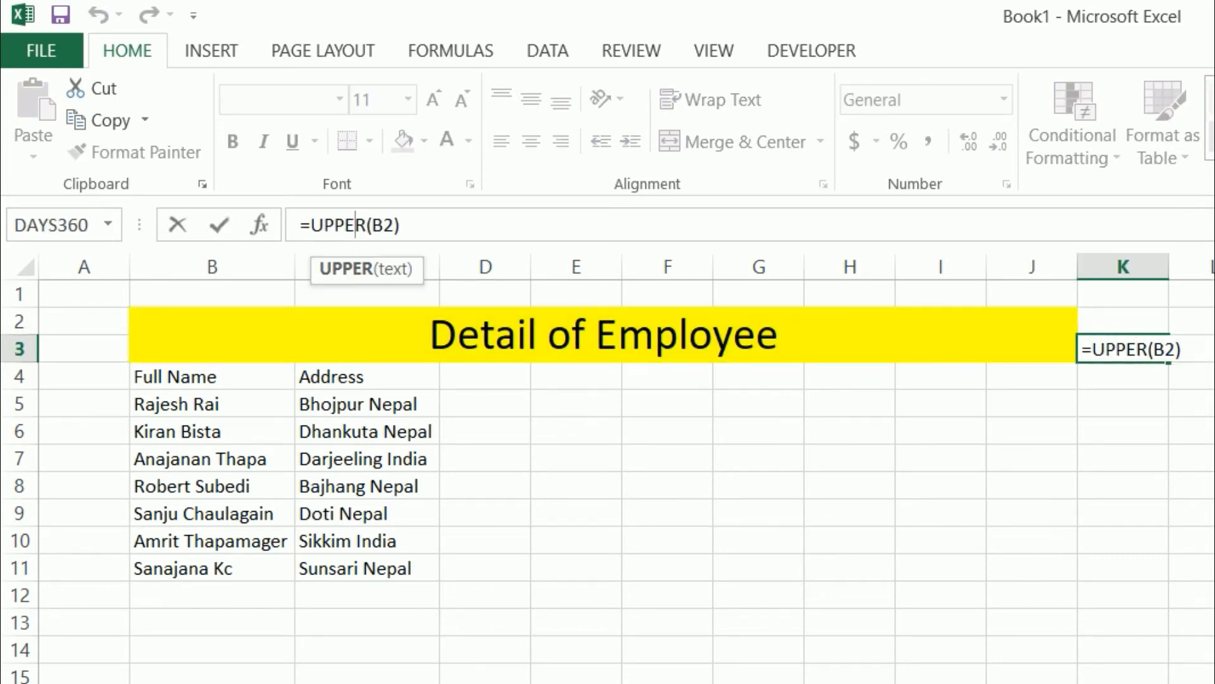
click(1187, 403)
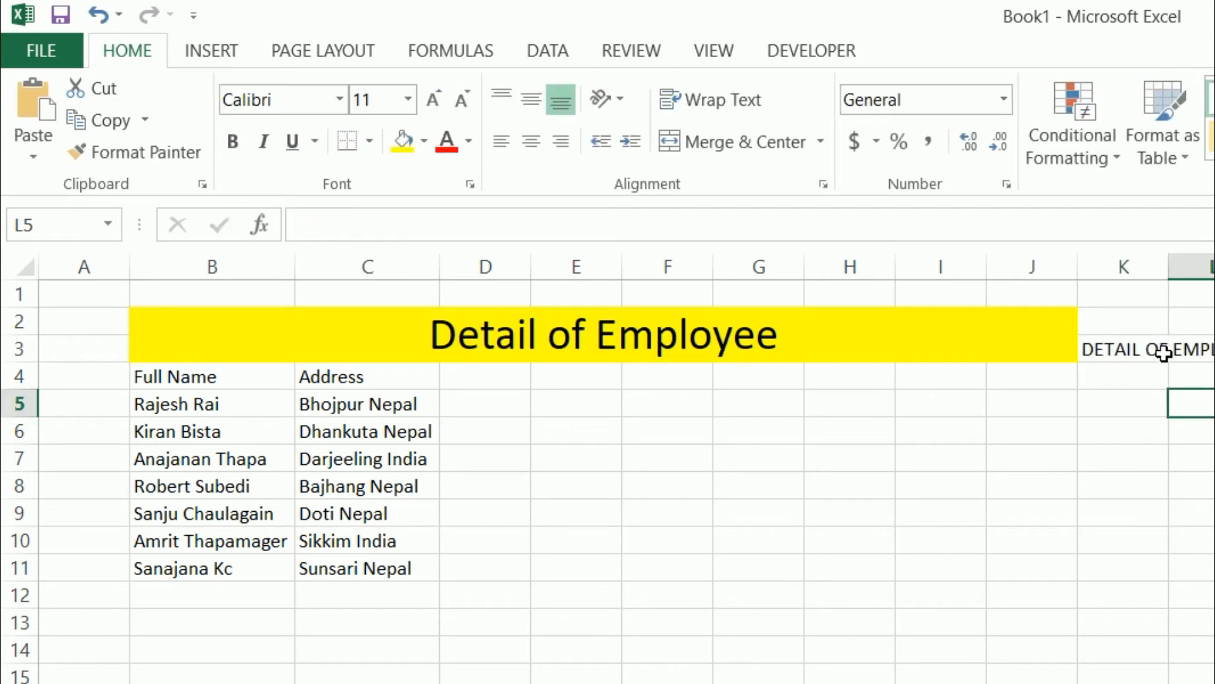
click(1164, 353)
click(978, 410)
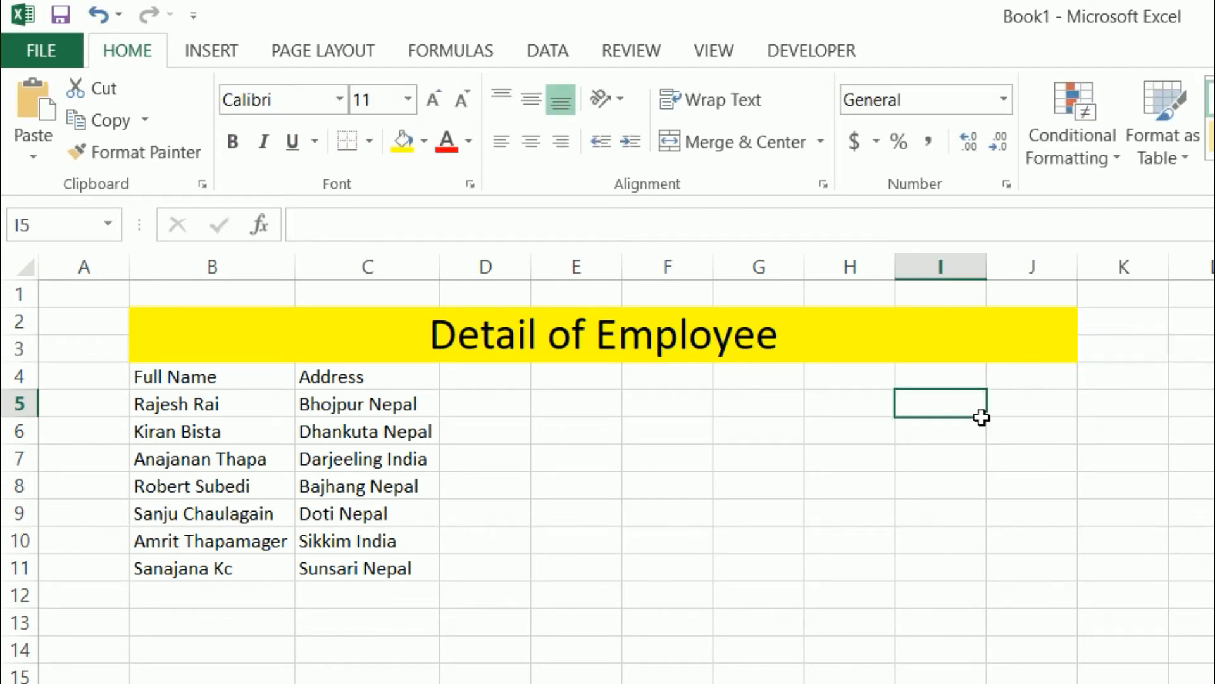
click(826, 359)
- Centre the B4:J4 header row with a dark blue fill and white font
click(424, 408)
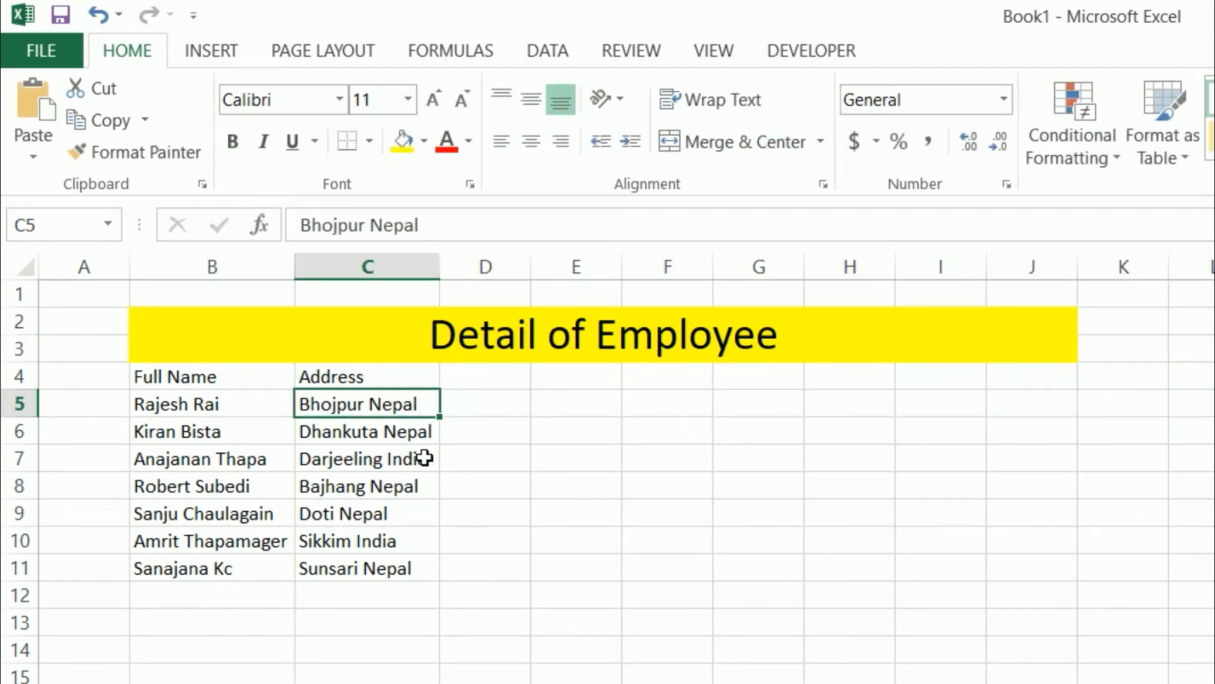
click(426, 459)
drag(233, 382, 388, 382)
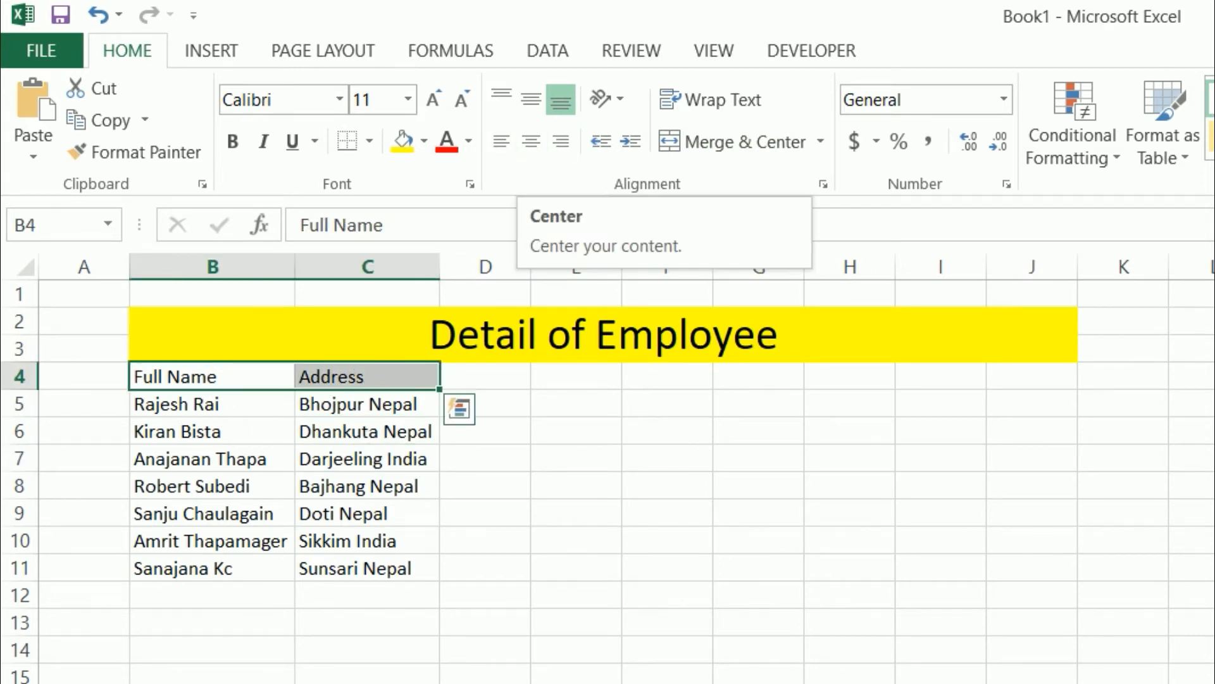
drag(206, 388, 1020, 380)
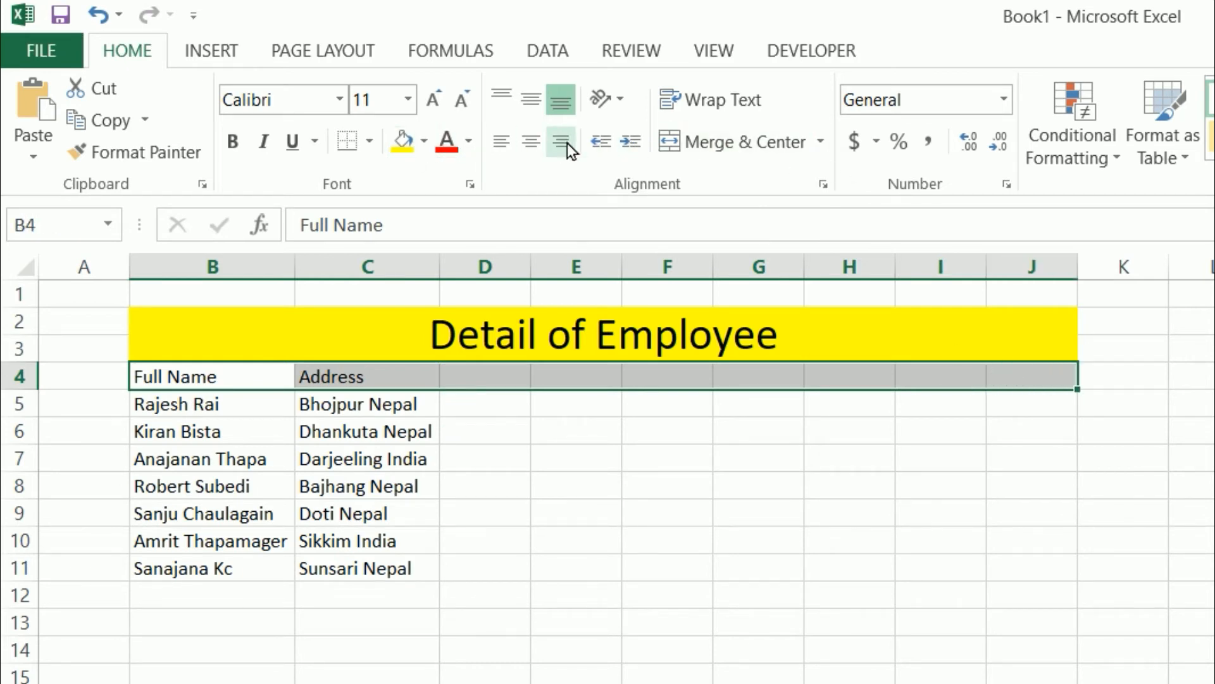
click(542, 143)
click(424, 141)
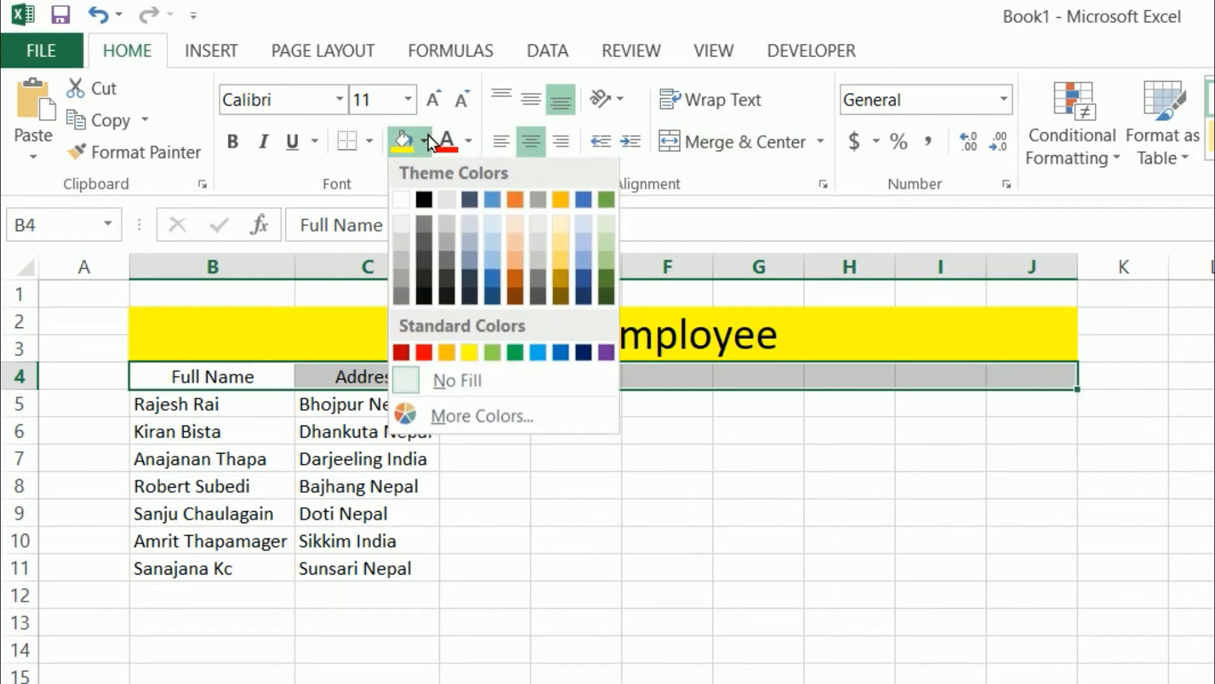
click(578, 355)
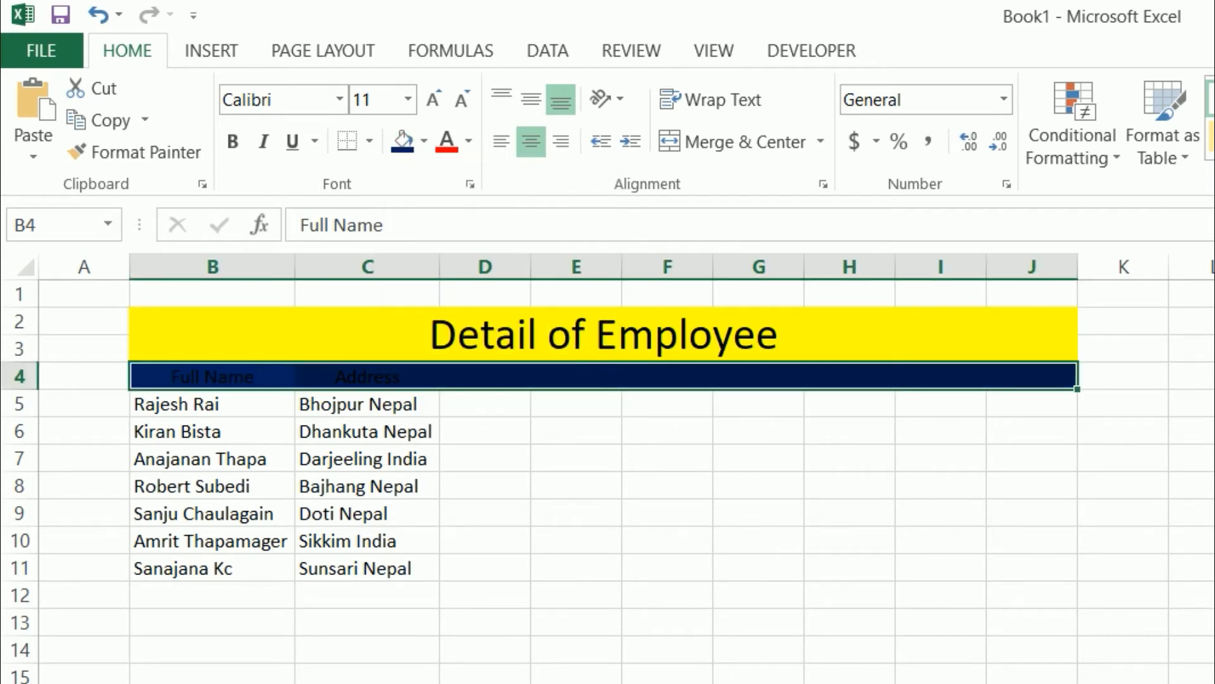
click(474, 143)
click(444, 235)
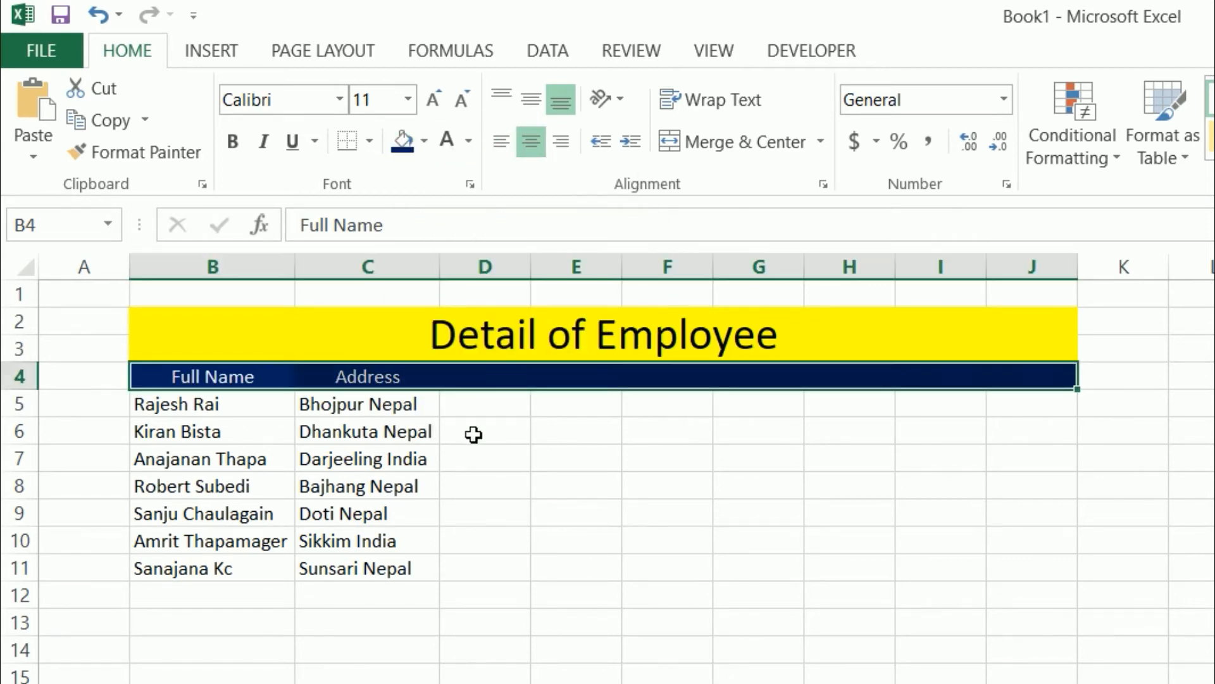
click(474, 433)
- Apply All Borders to the table body B5:J11
drag(171, 400, 1017, 570)
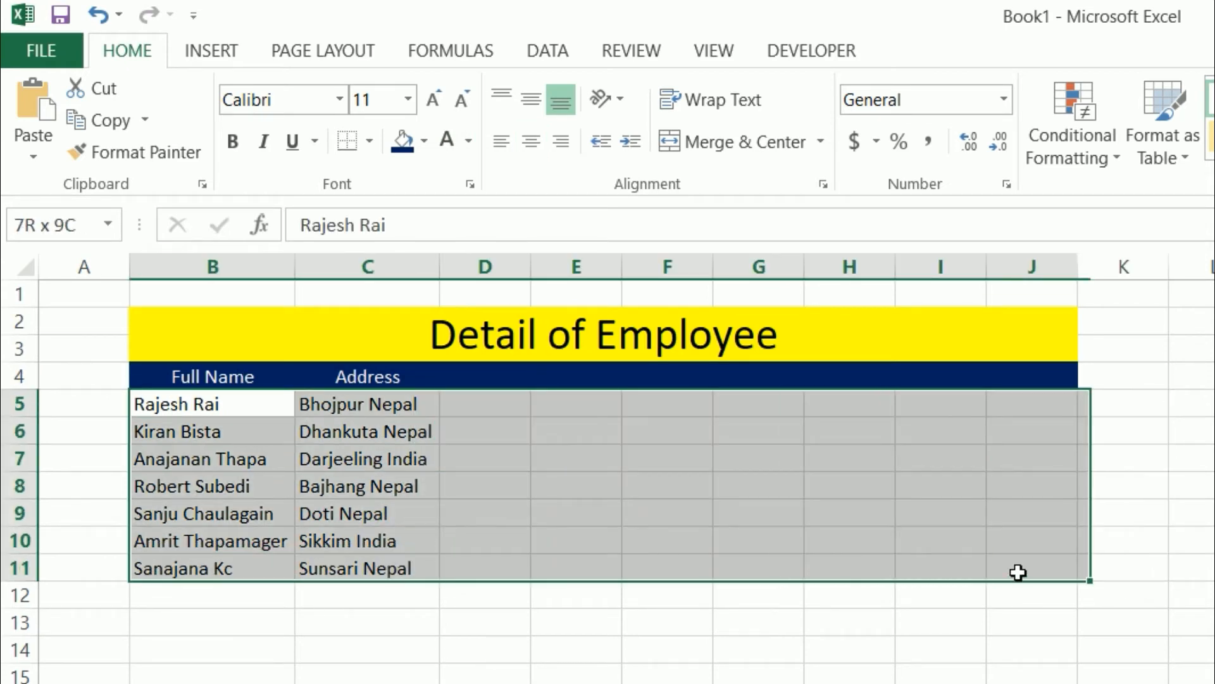
click(370, 143)
click(398, 380)
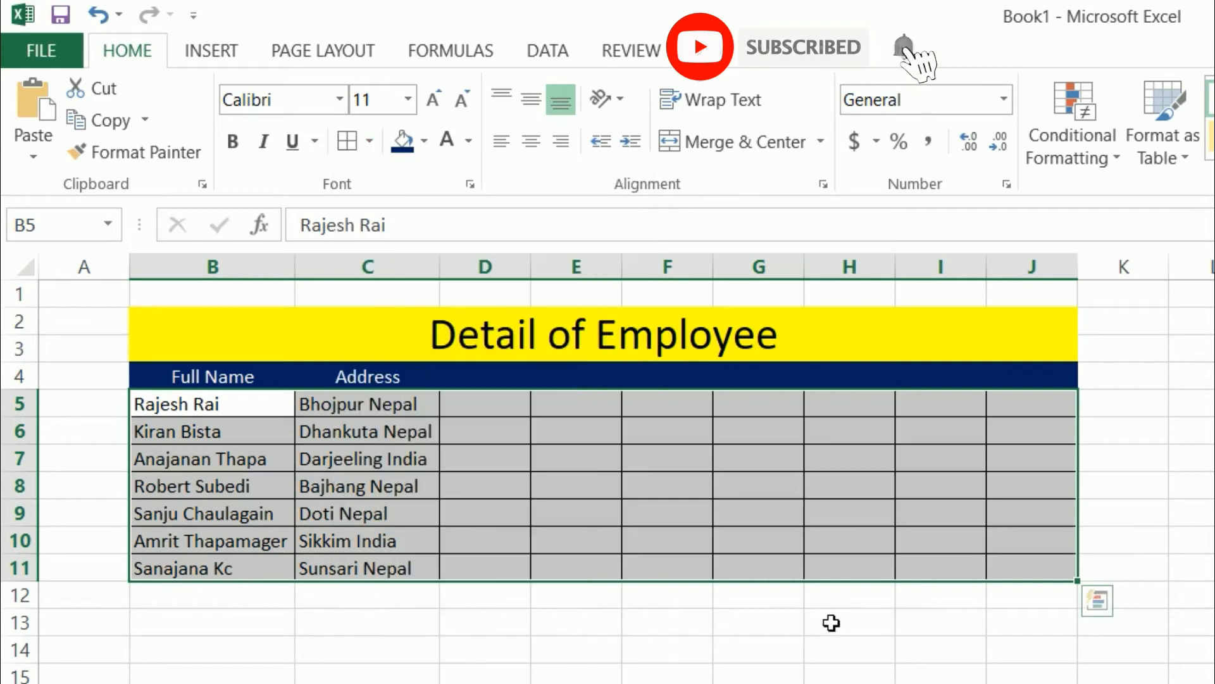
click(827, 619)
click(322, 488)
click(450, 433)
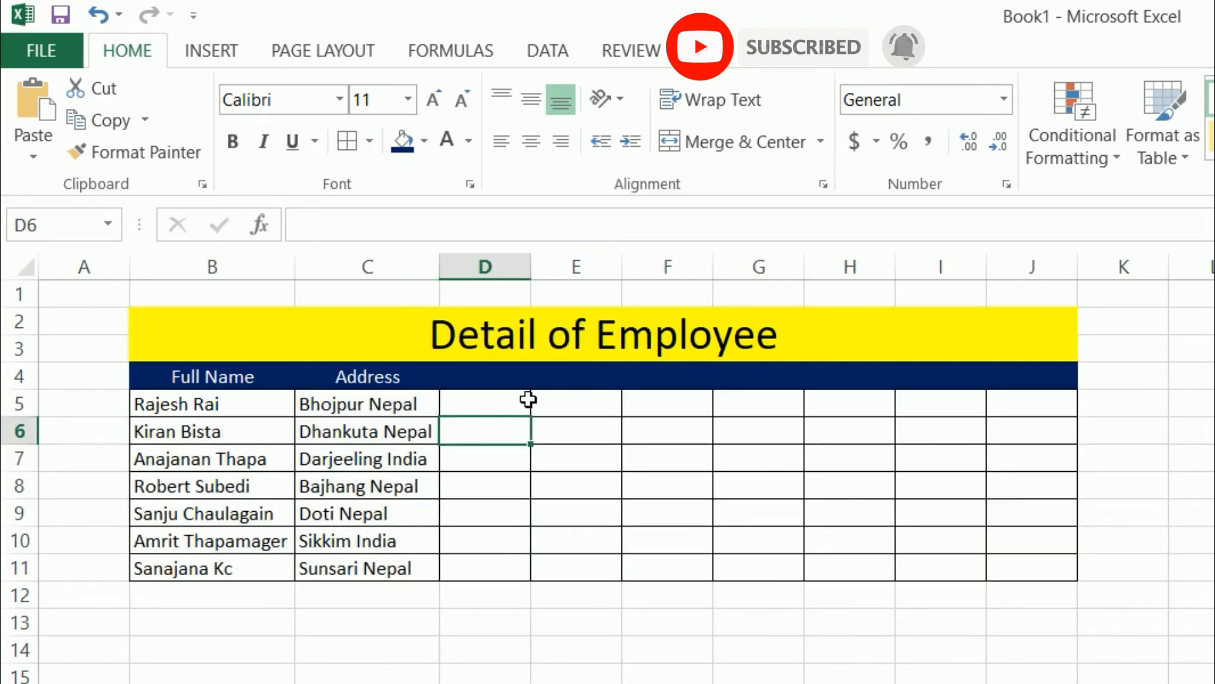
click(525, 386)
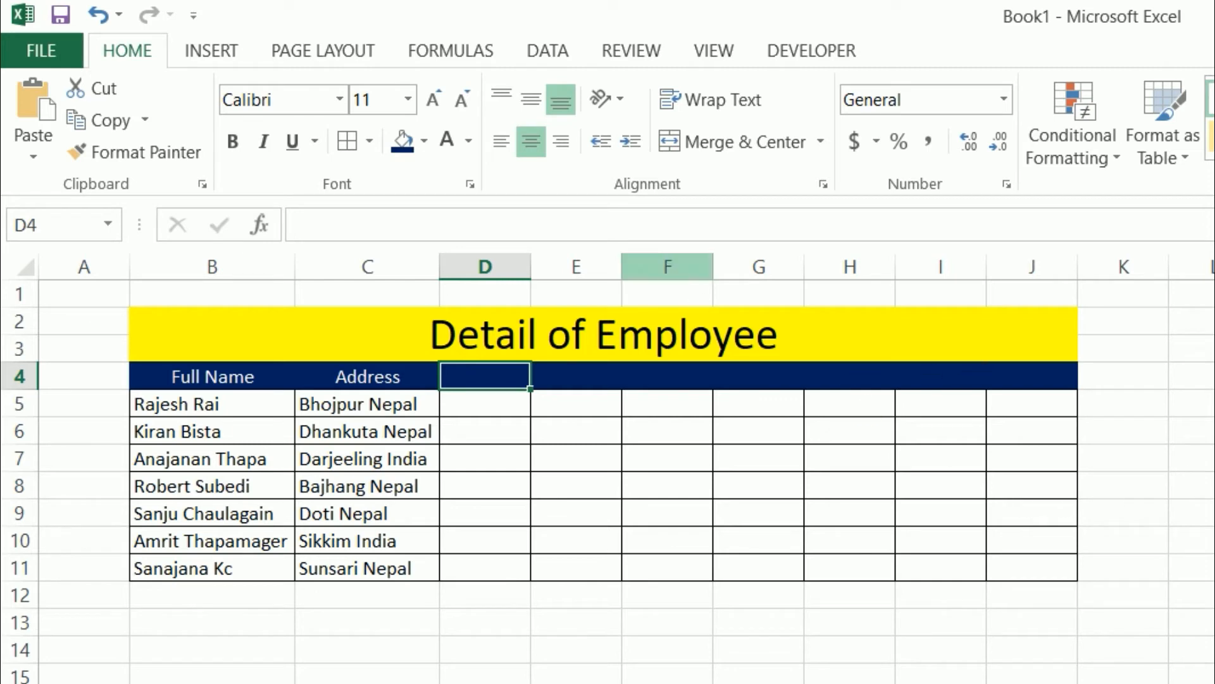
- Show the Data ribbon and enter headings First Name in D4 and Last Name in E4
click(522, 53)
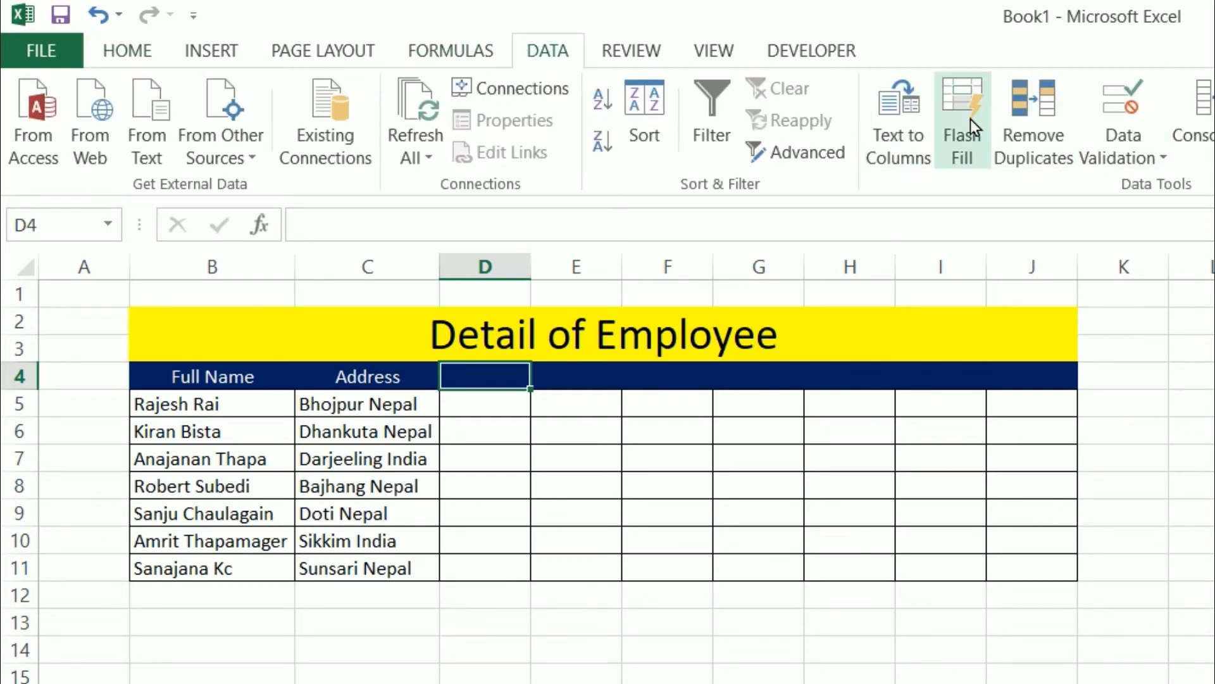
click(507, 403)
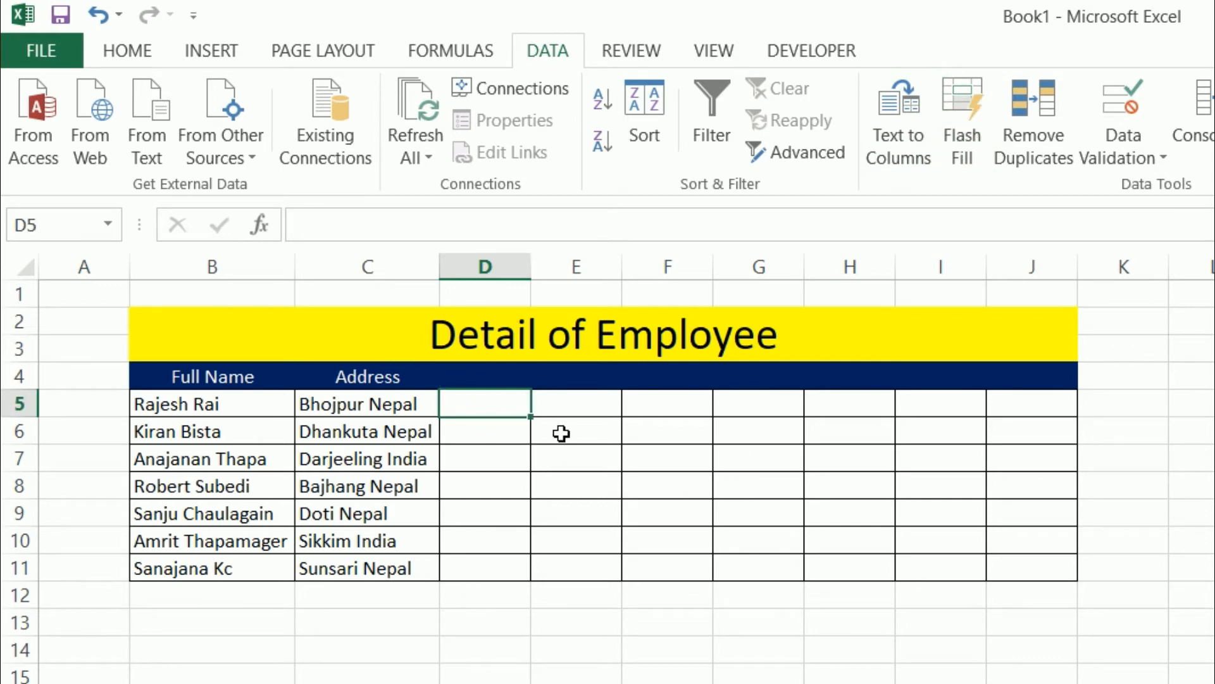
click(501, 383)
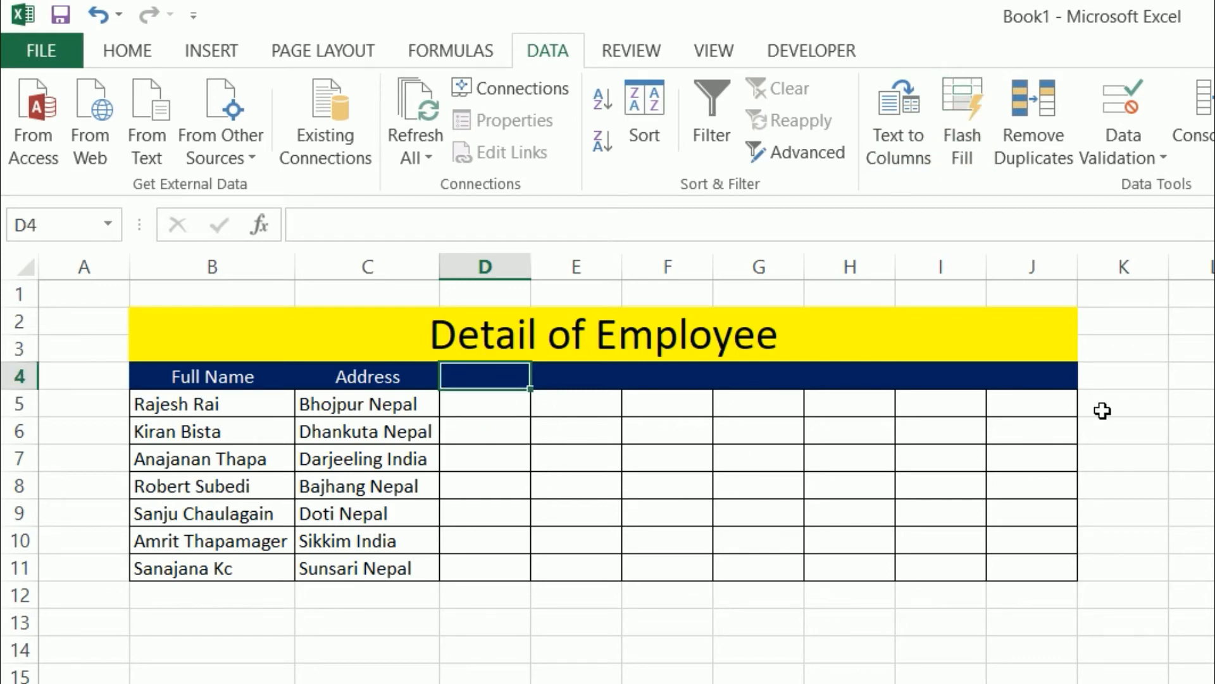
text(Firts)
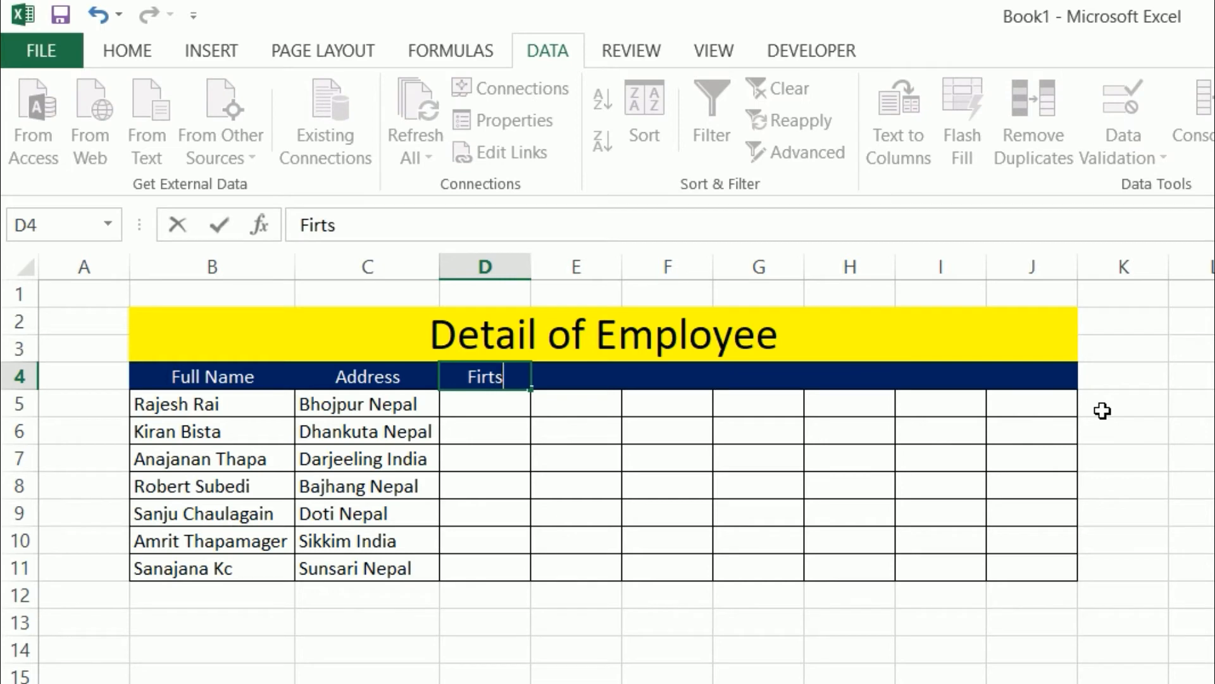
key(BackSpace)
key(BackSpace)
text(st Name)
key(Tab)
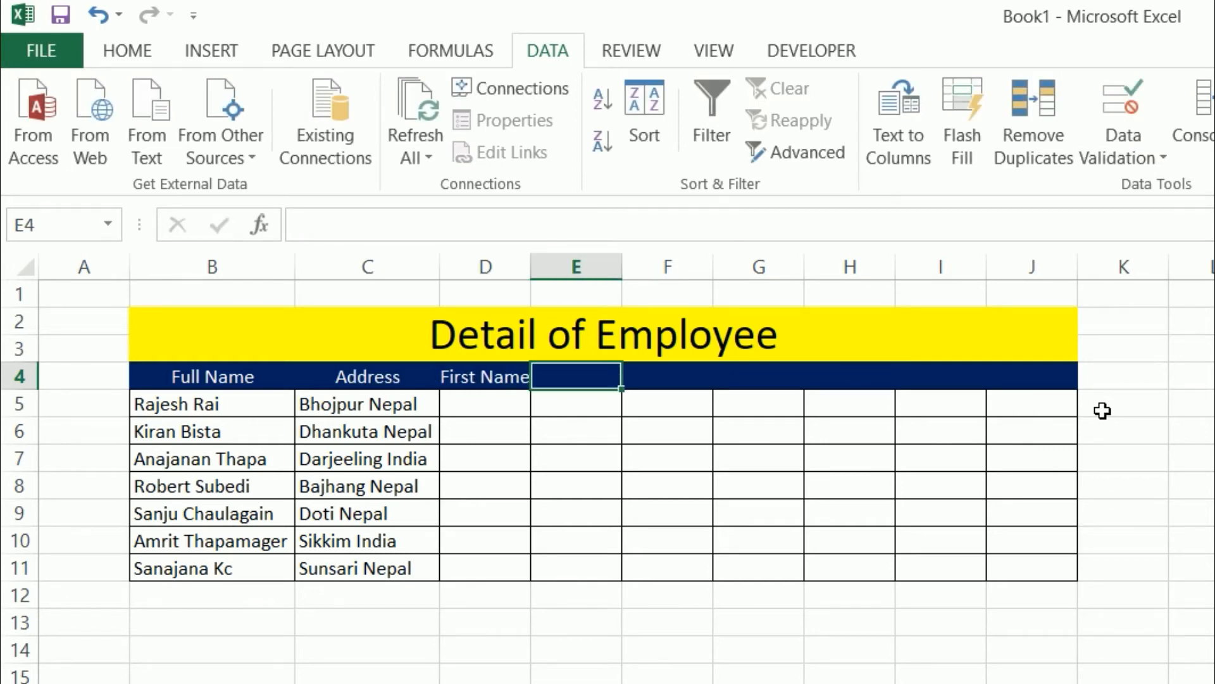
text(Last Name)
key(Tab)
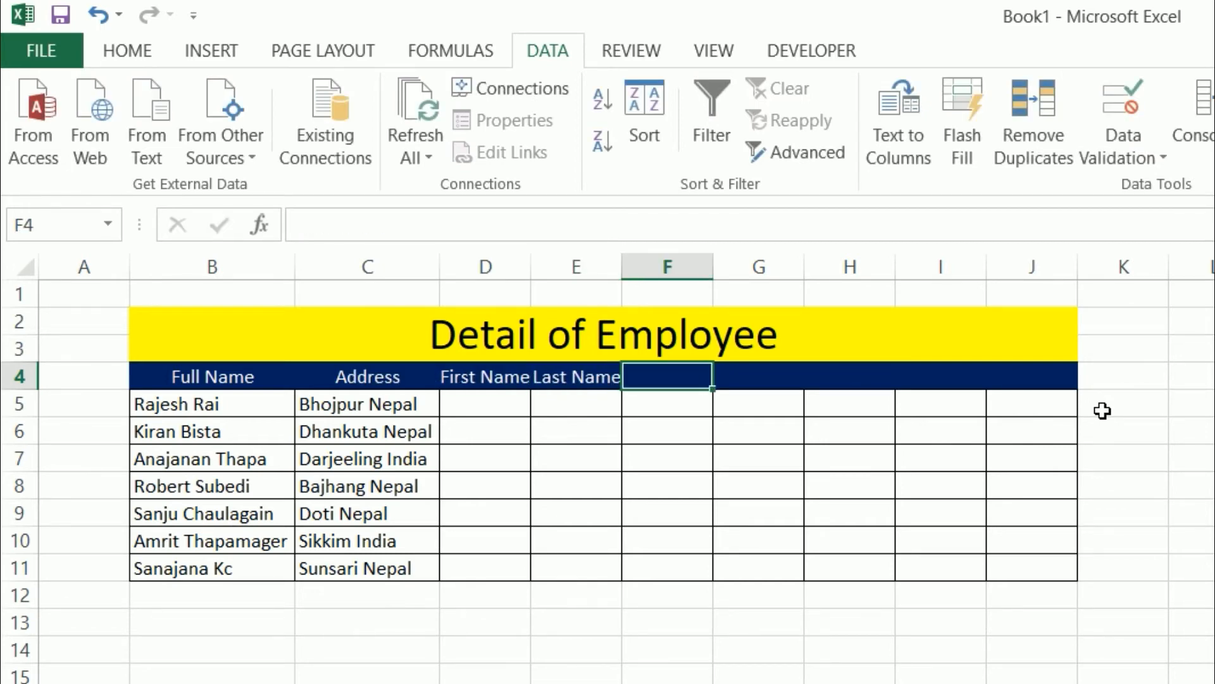
- Add the Short Name, District and Country headings in F4:H4
text(Short Name)
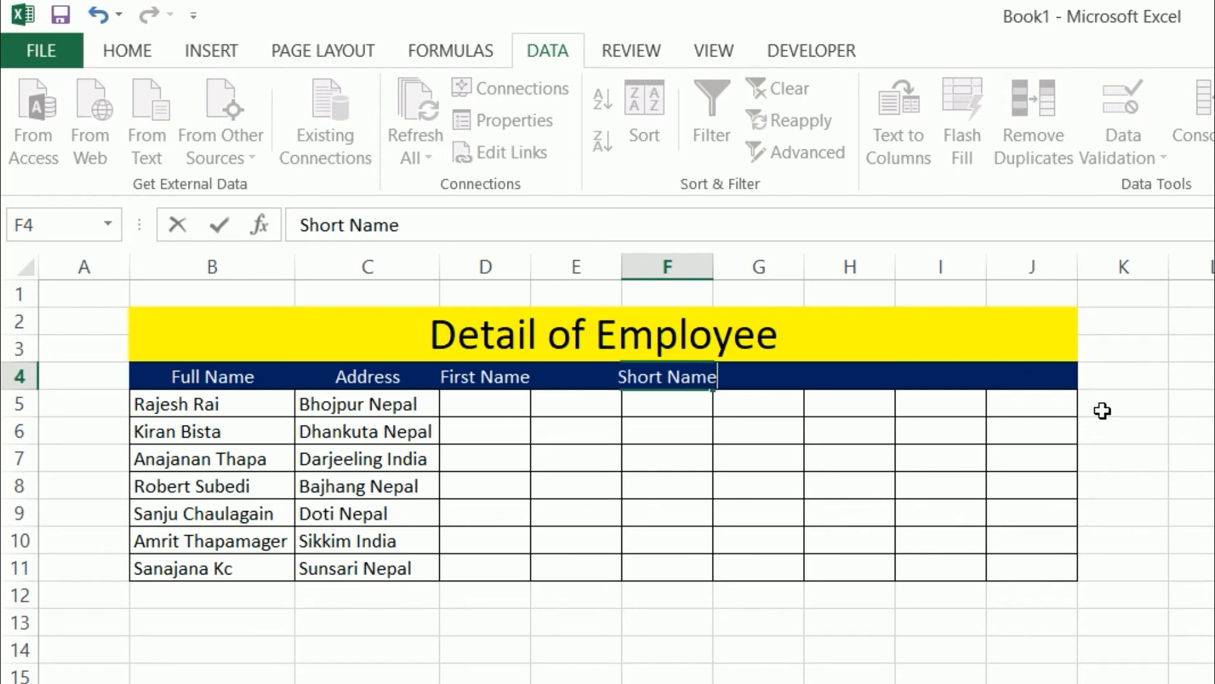
key(Tab)
text(District)
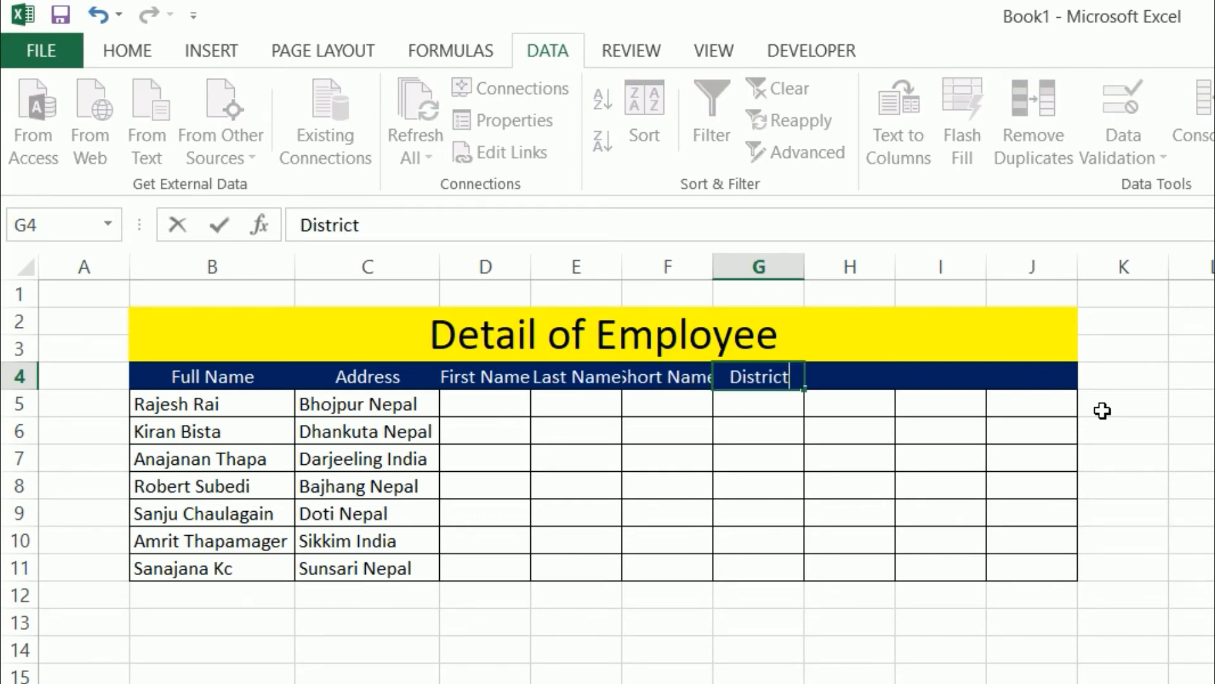
key(Tab)
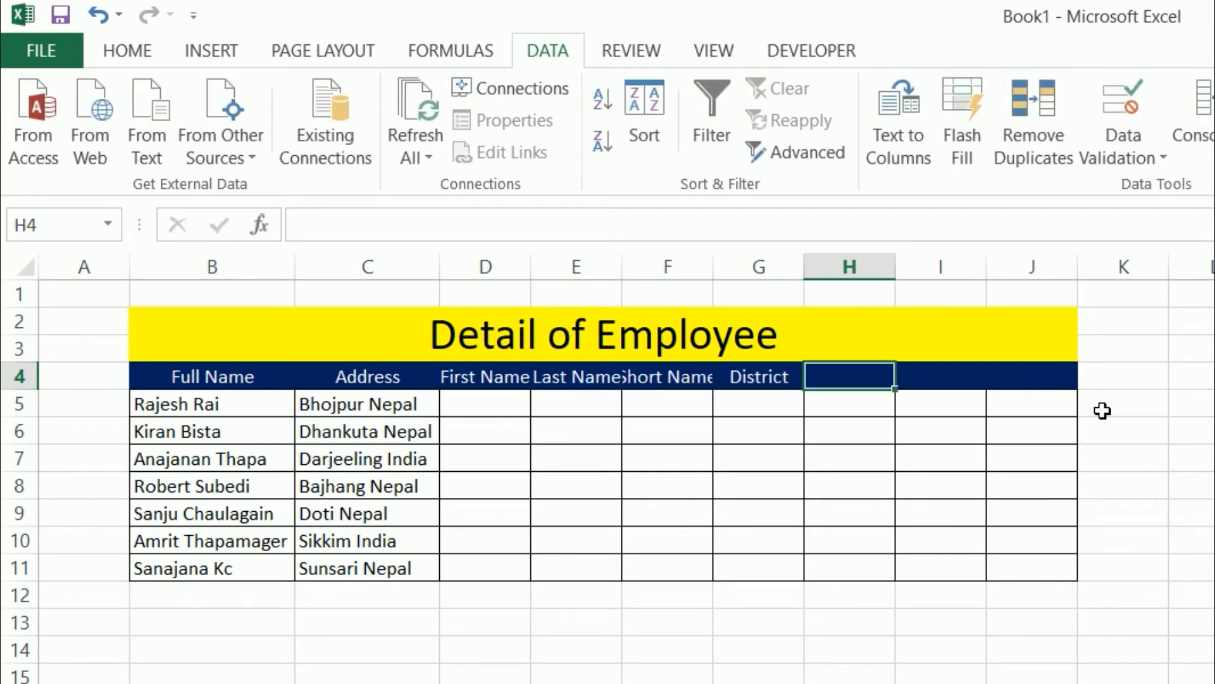
text(Country)
key(Tab)
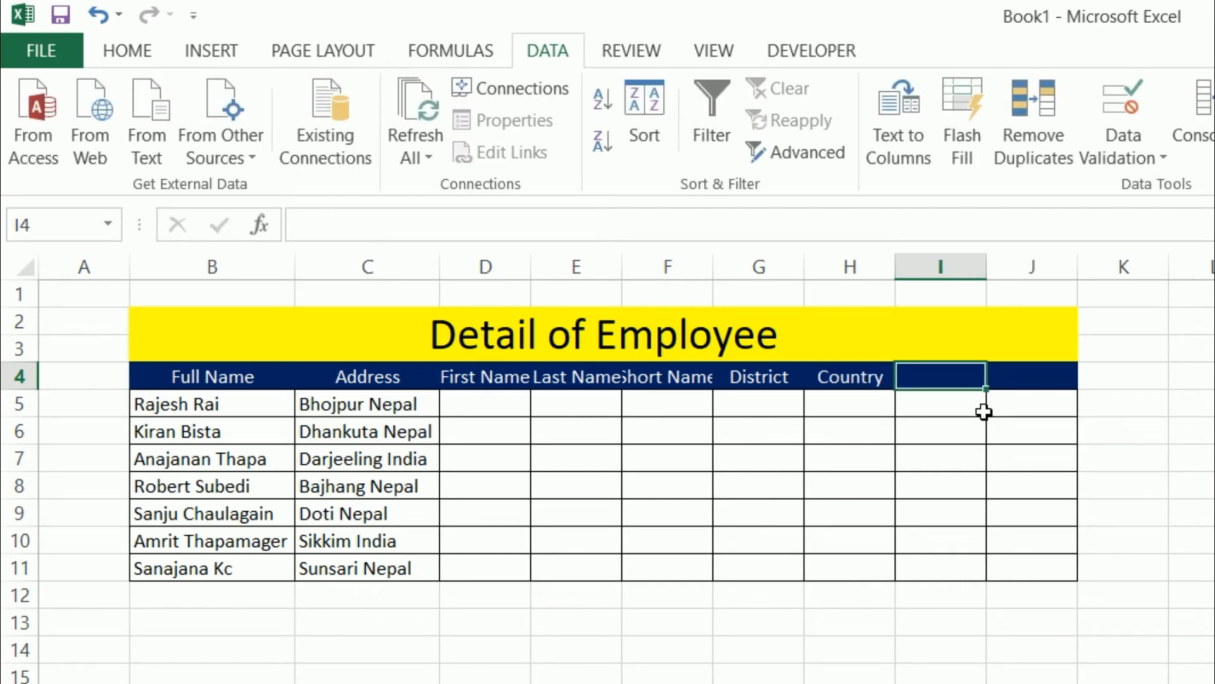
- Auto-fit columns D to G to their headings and widen the District column further
click(500, 385)
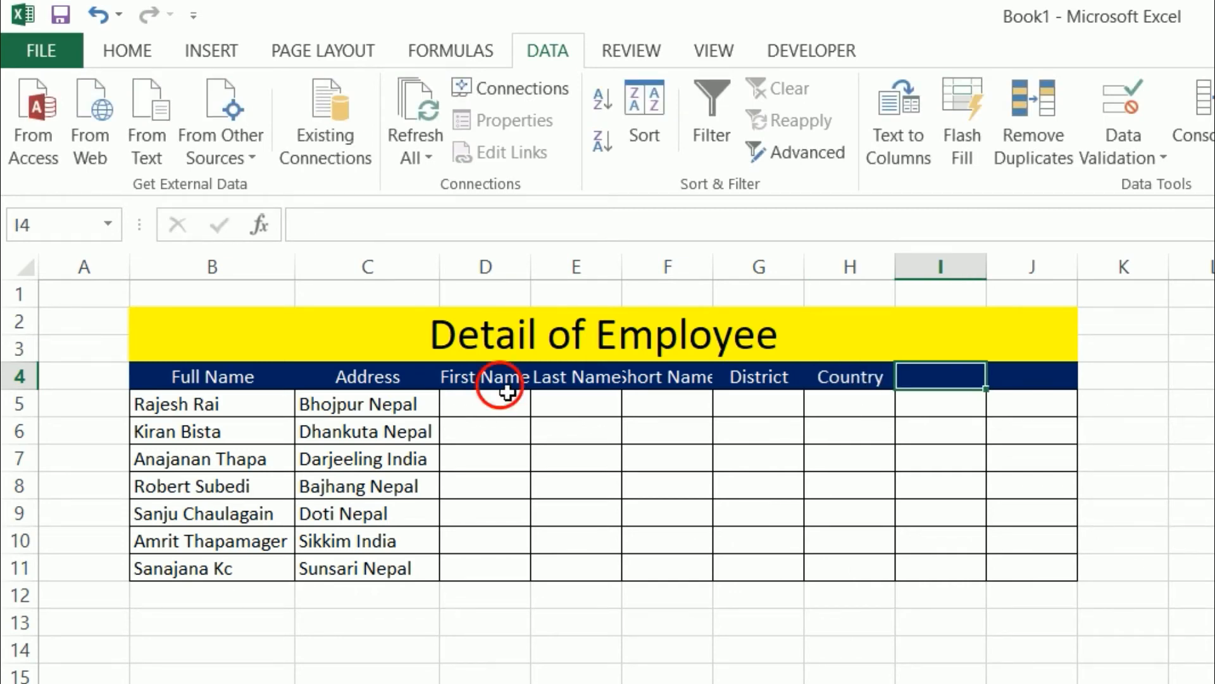
double_click(538, 288)
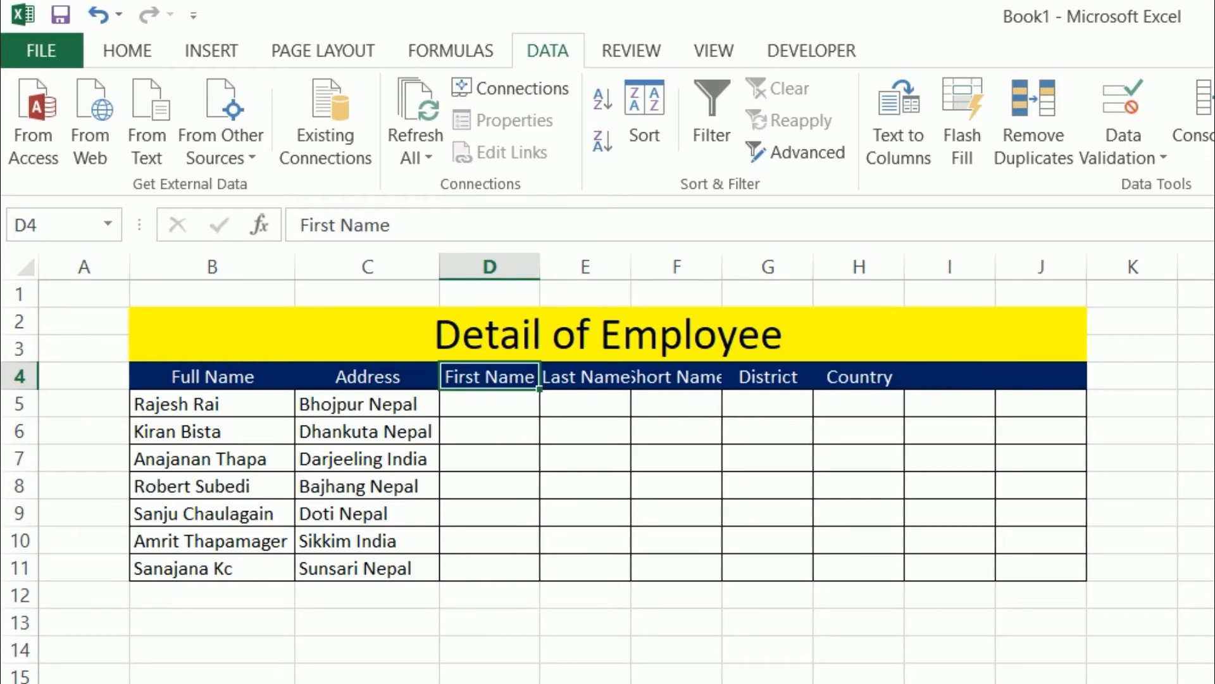
double_click(630, 268)
double_click(731, 279)
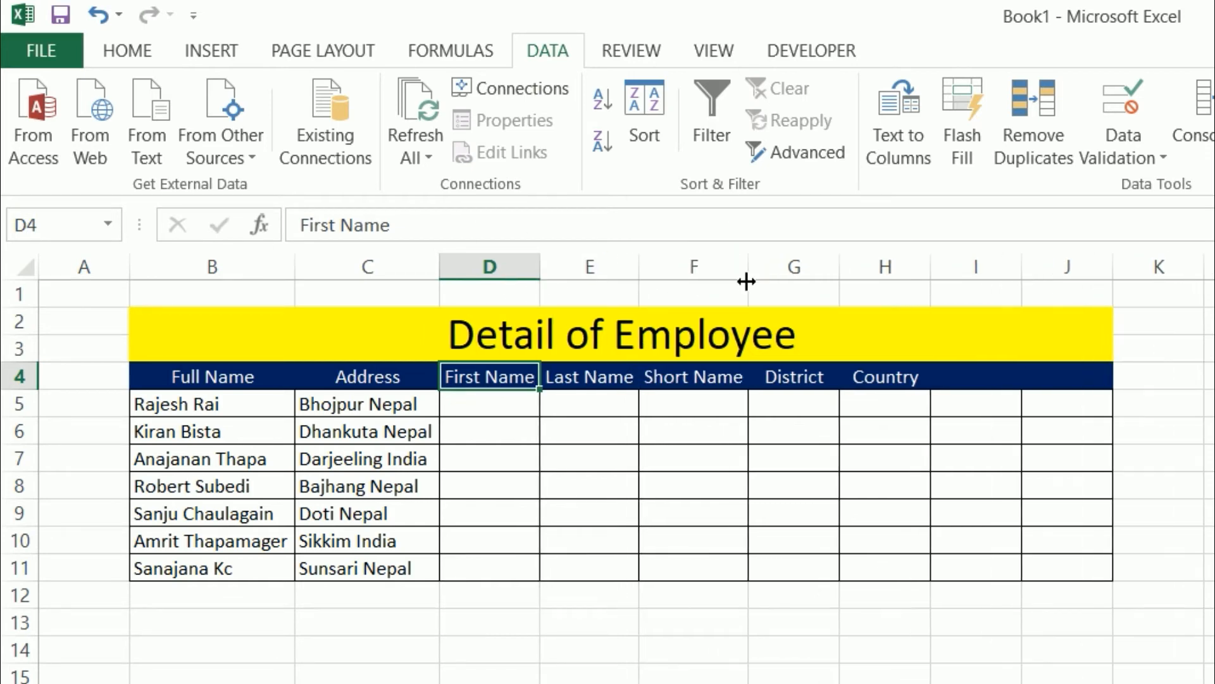
double_click(840, 280)
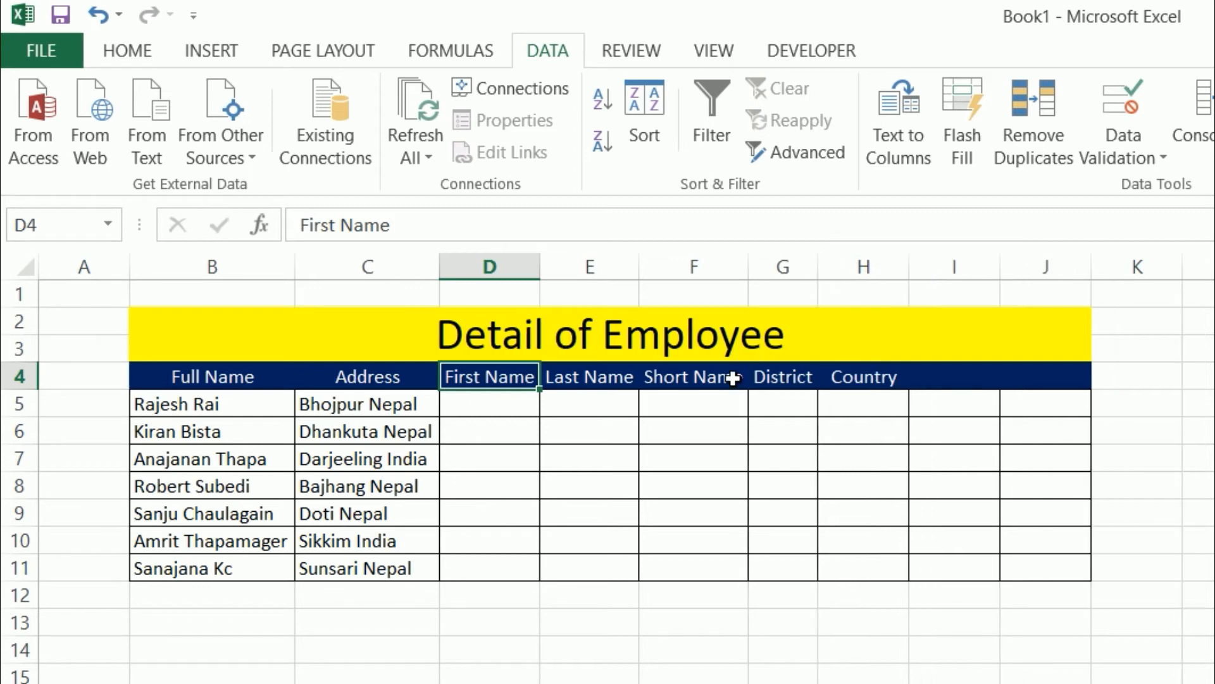
click(573, 445)
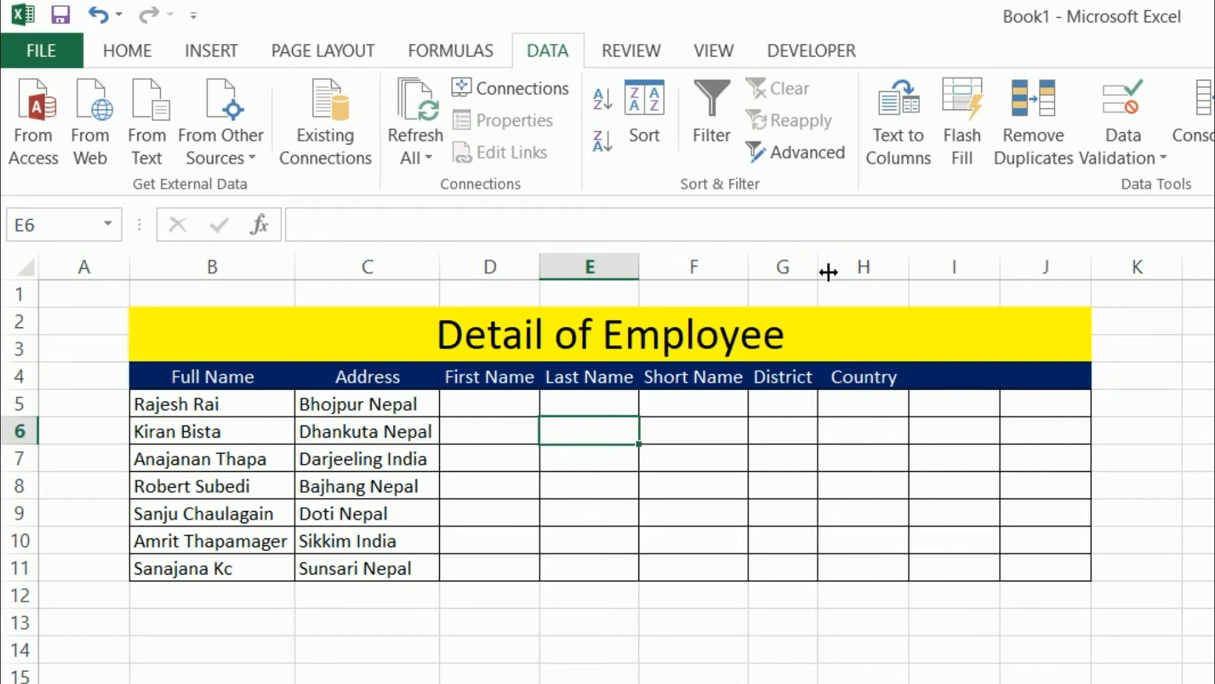
drag(823, 270, 873, 272)
click(694, 430)
click(505, 412)
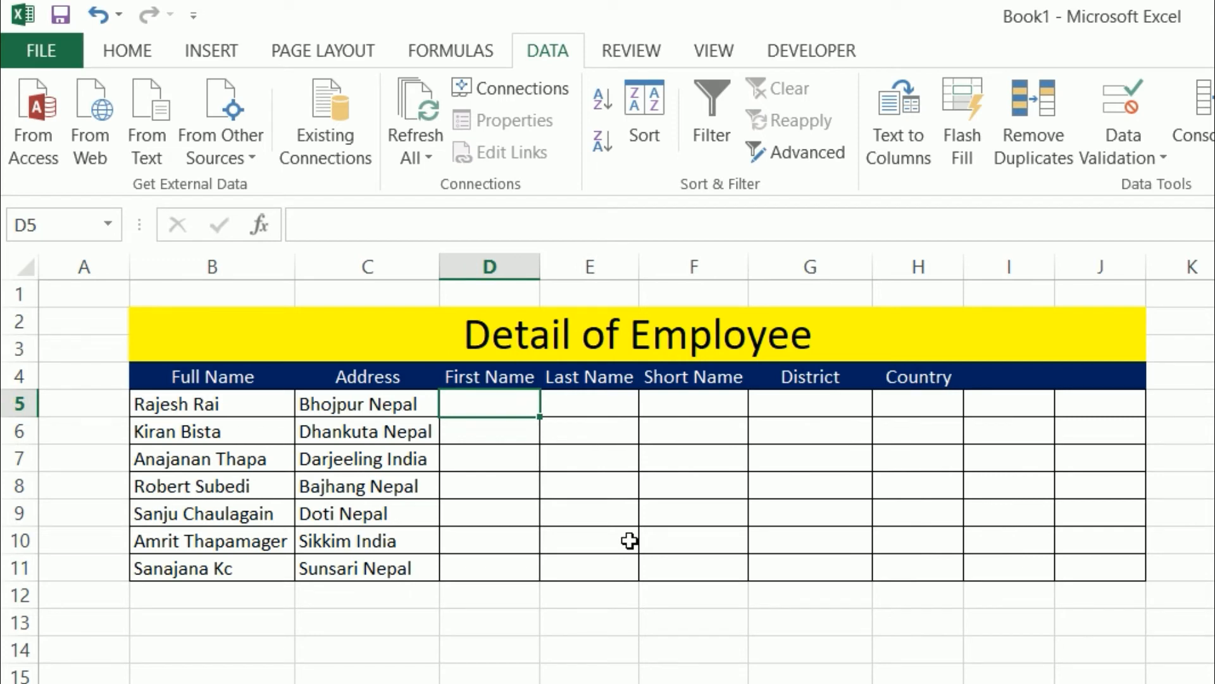
- Enter the first employee's first name in D5 as an example, then Flash Fill D5:D11
text(Rajesh)
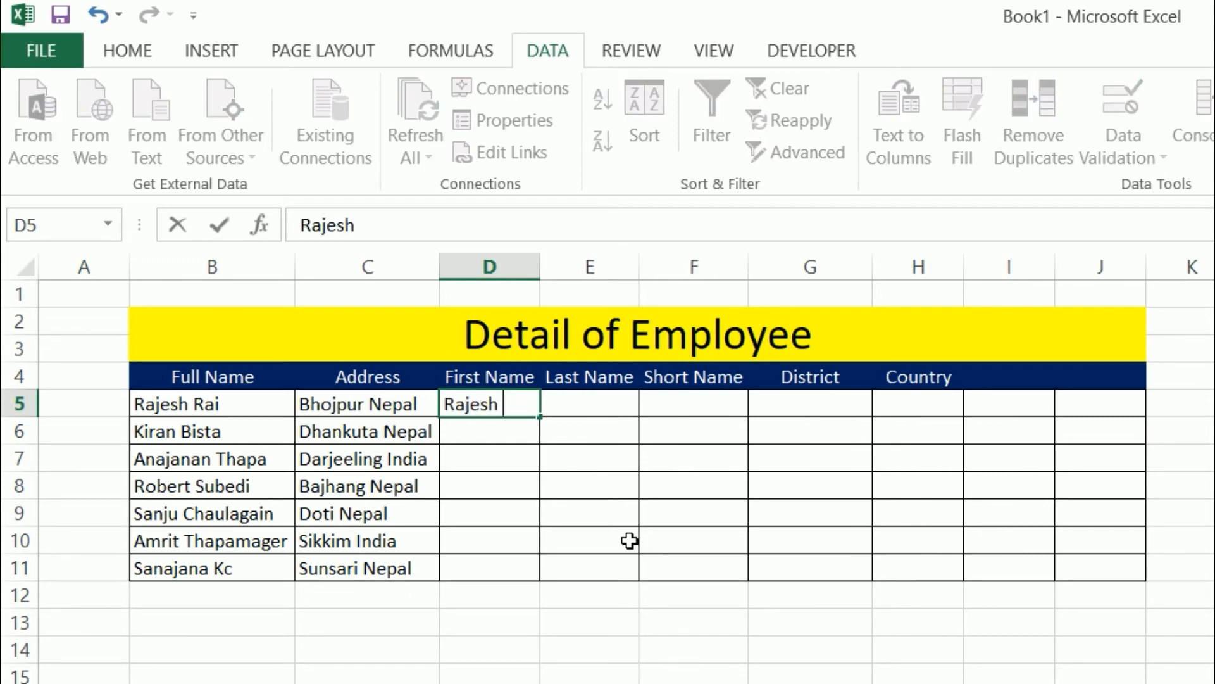
key(Return)
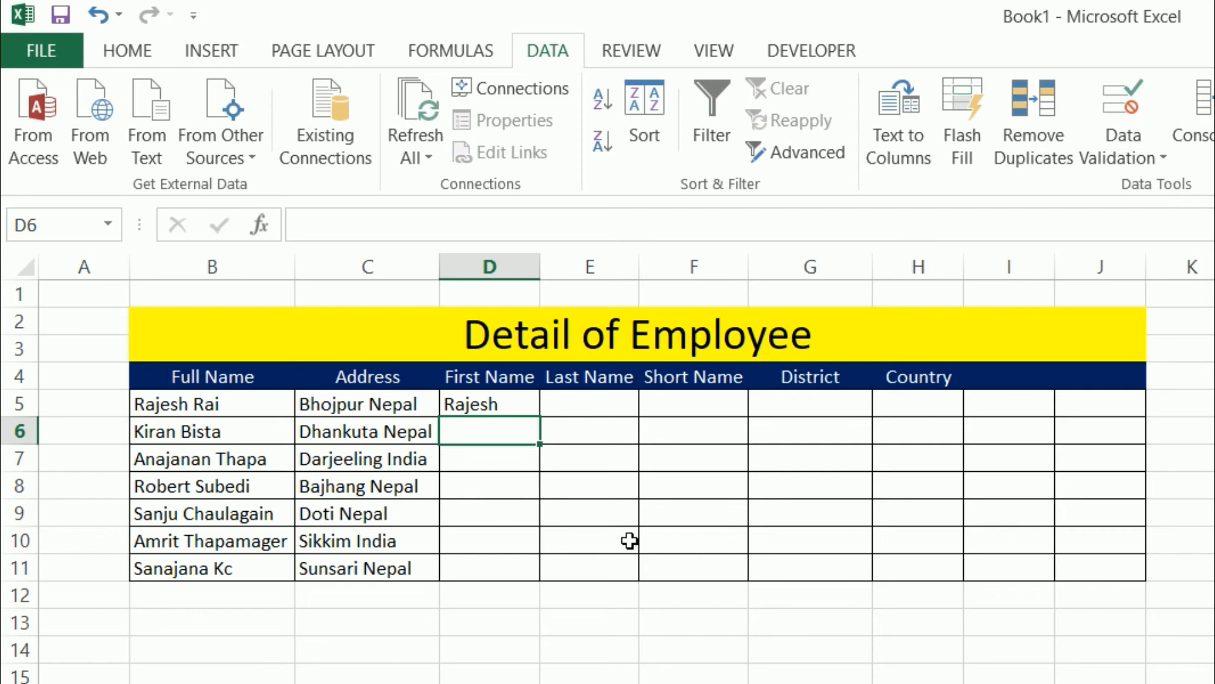
click(602, 412)
click(509, 413)
drag(509, 422, 499, 573)
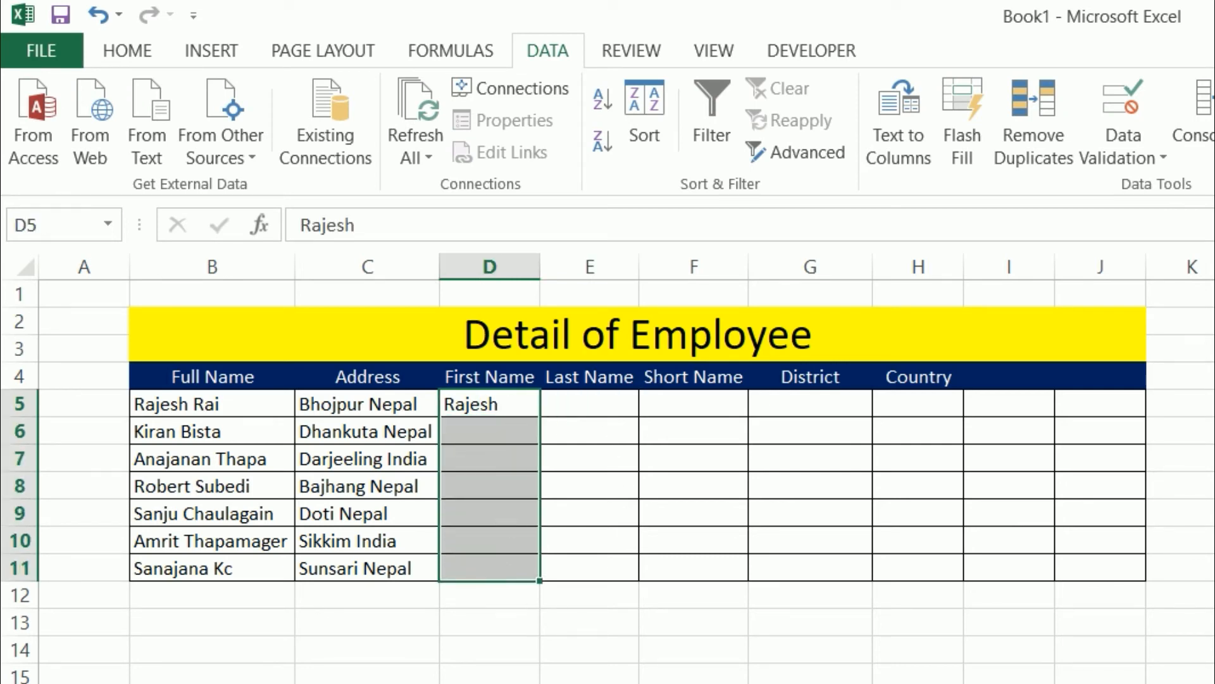
click(971, 102)
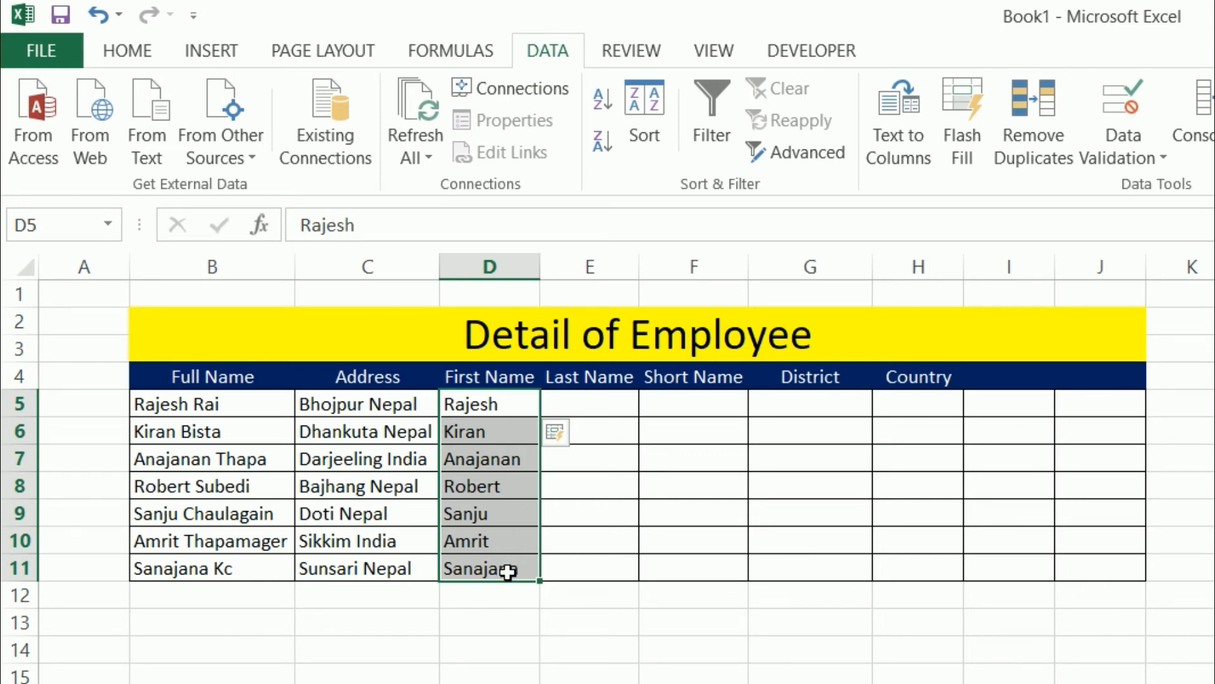
- Enter the example surname 'Rai' in E5 and Flash Fill the remaining surnames through E11
click(599, 415)
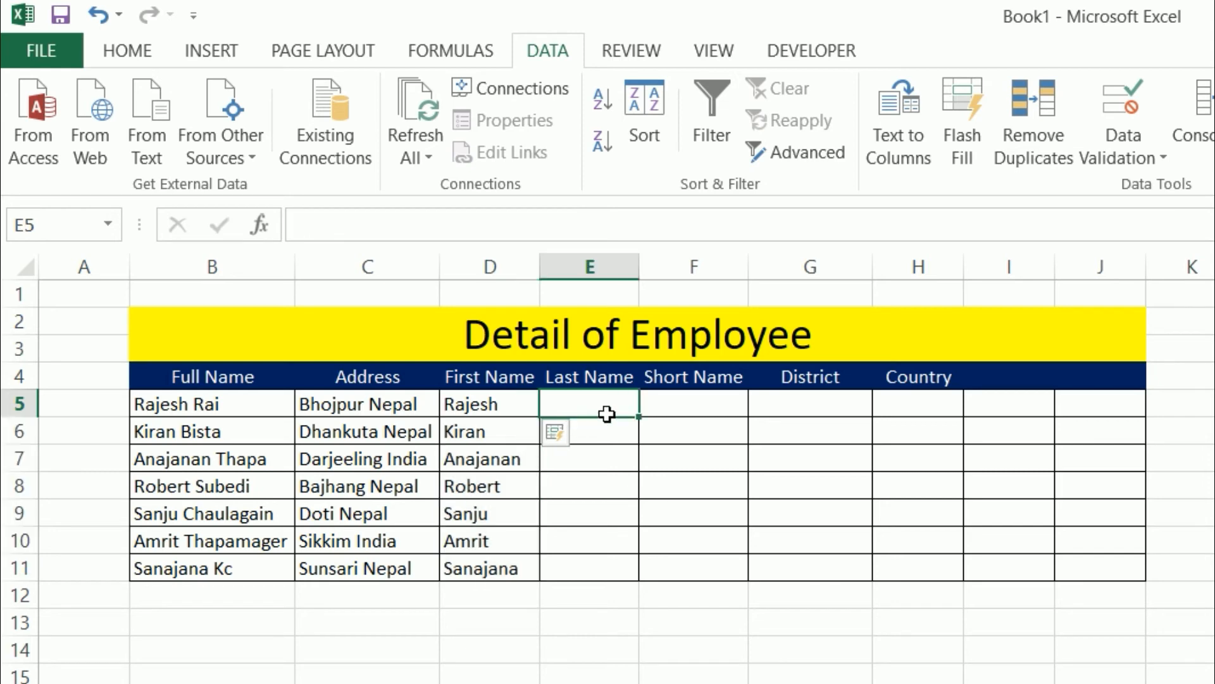
text(Rai)
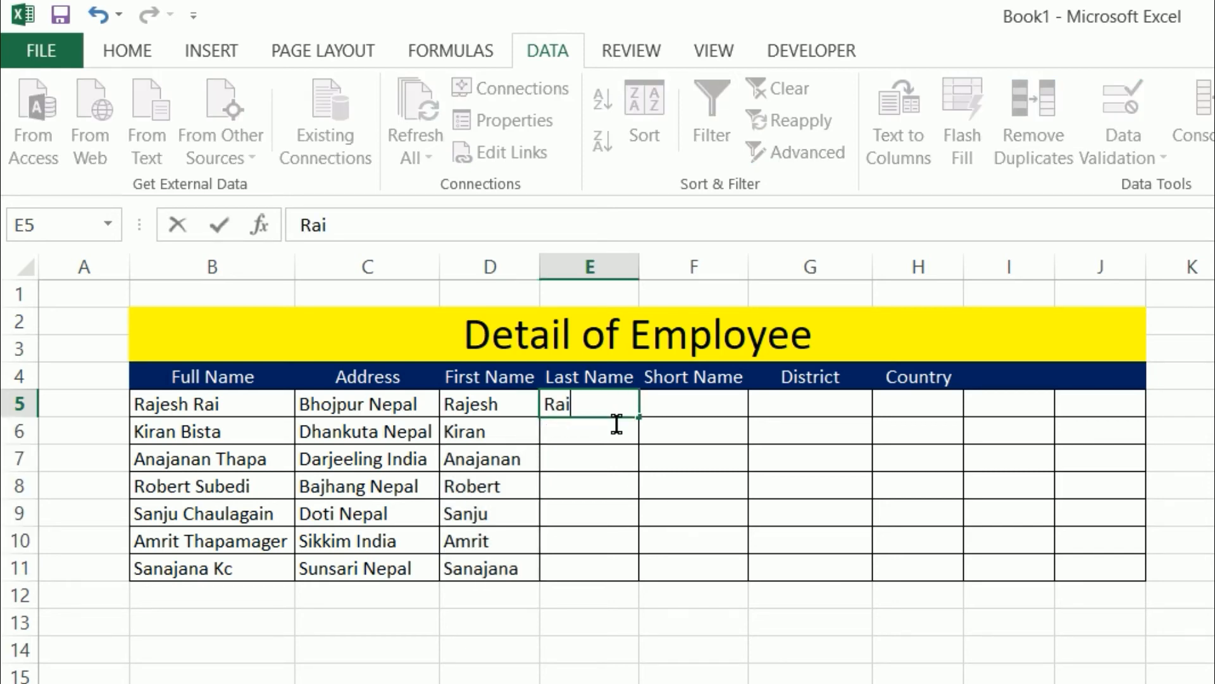
key(Return)
drag(607, 414, 605, 570)
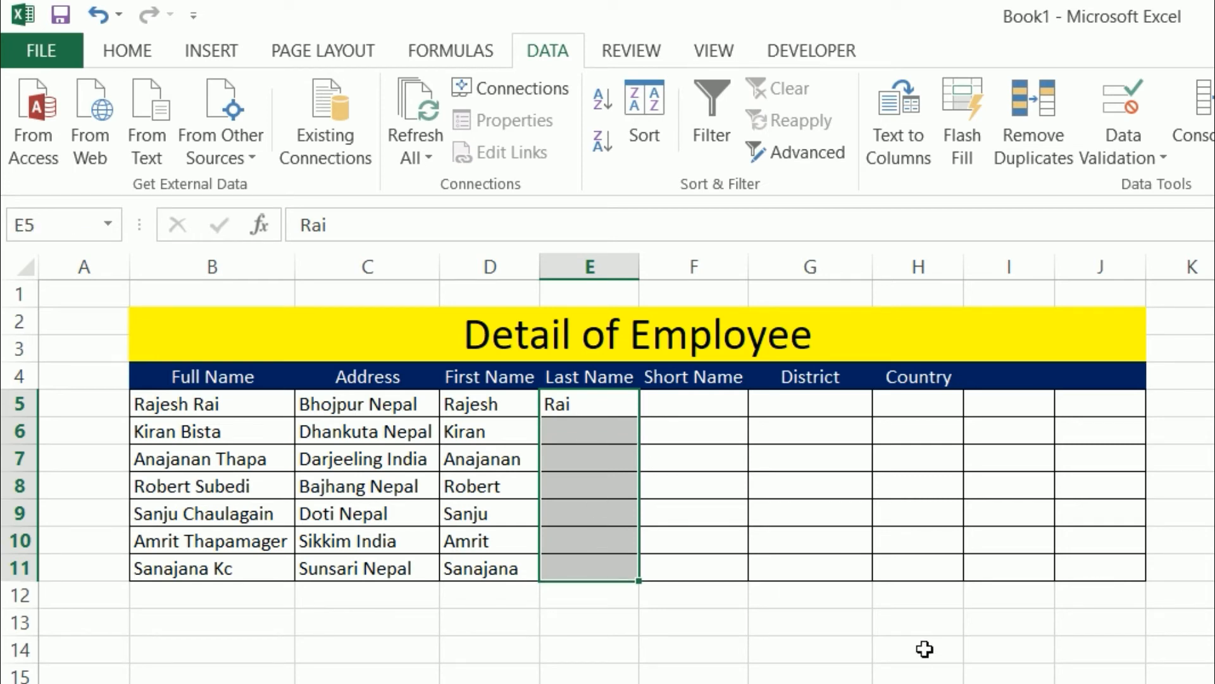
click(965, 116)
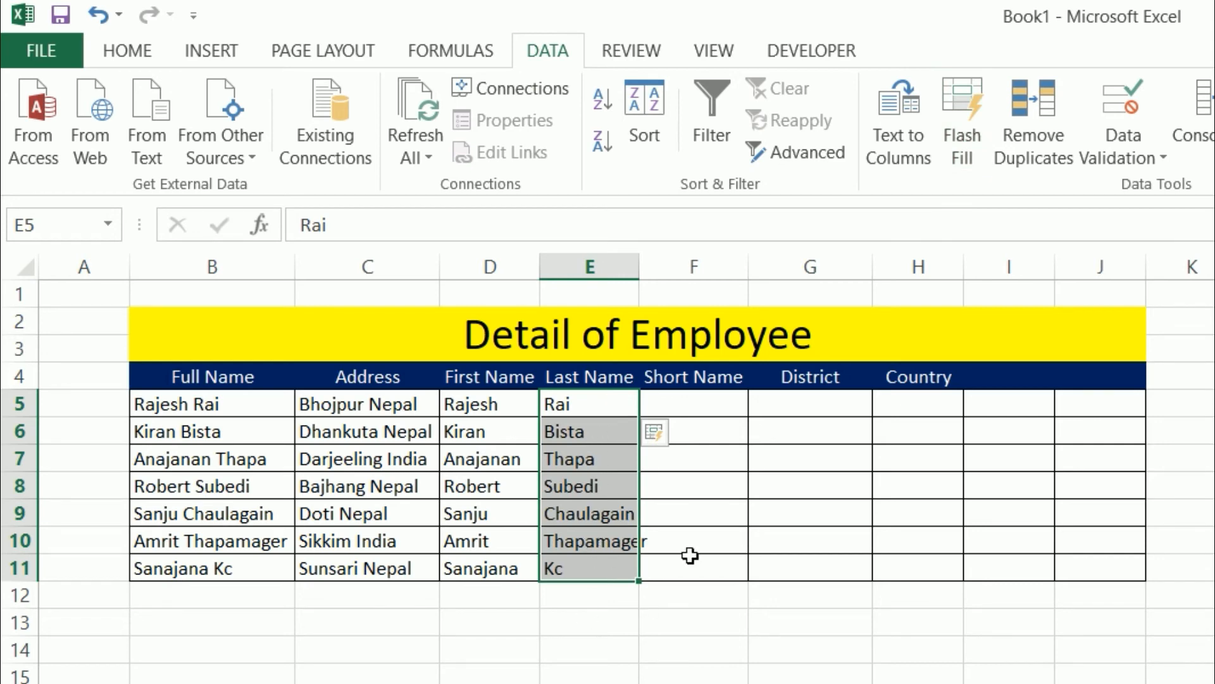
click(744, 413)
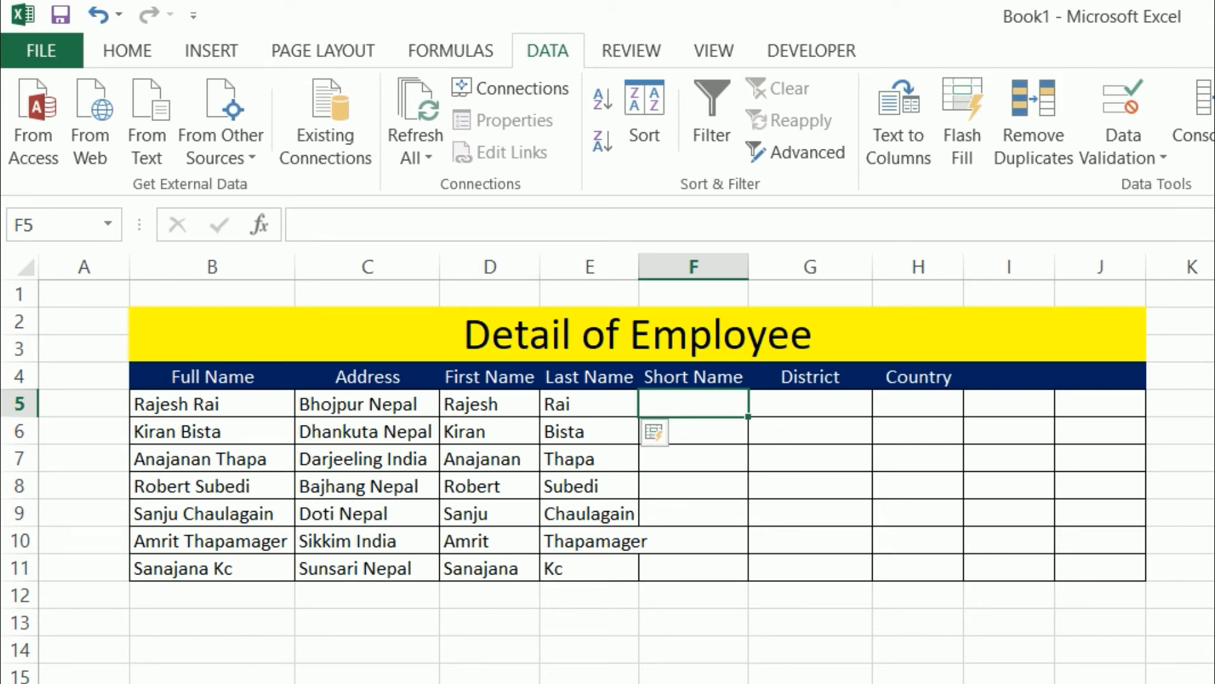
- Enter the example initials 'R.R.' in F5
text(R)
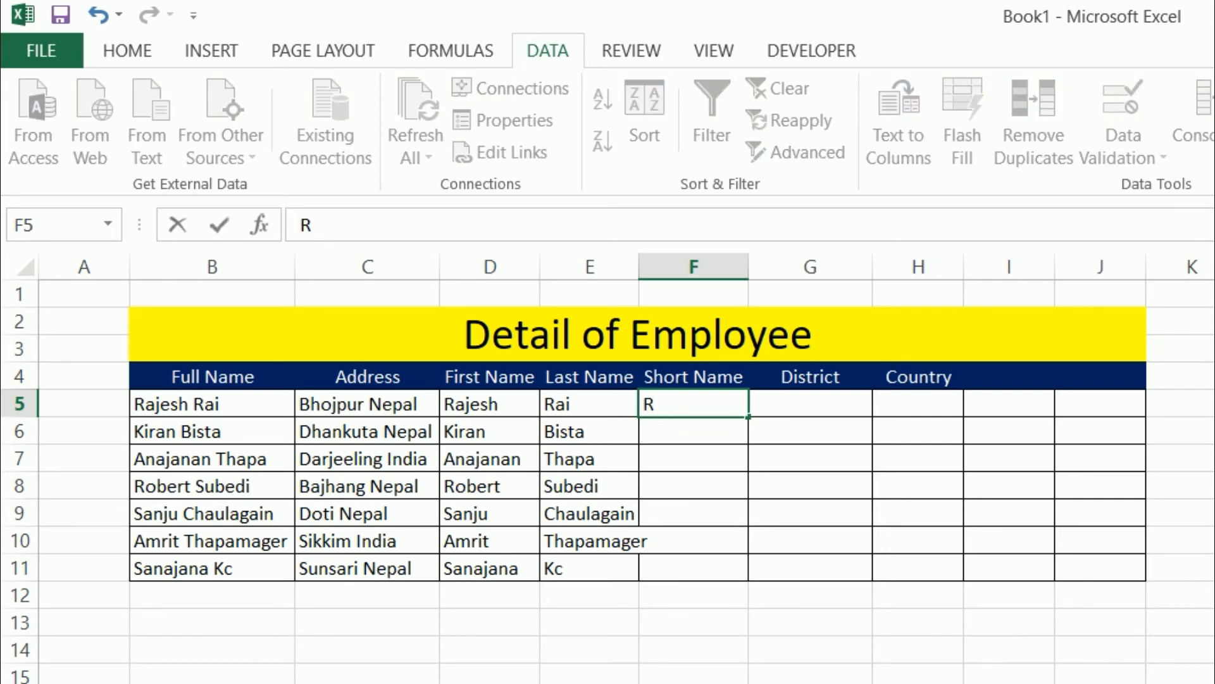
text(.R)
key(BackSpace)
text(r)
key(BackSpace)
text(R.)
click(857, 464)
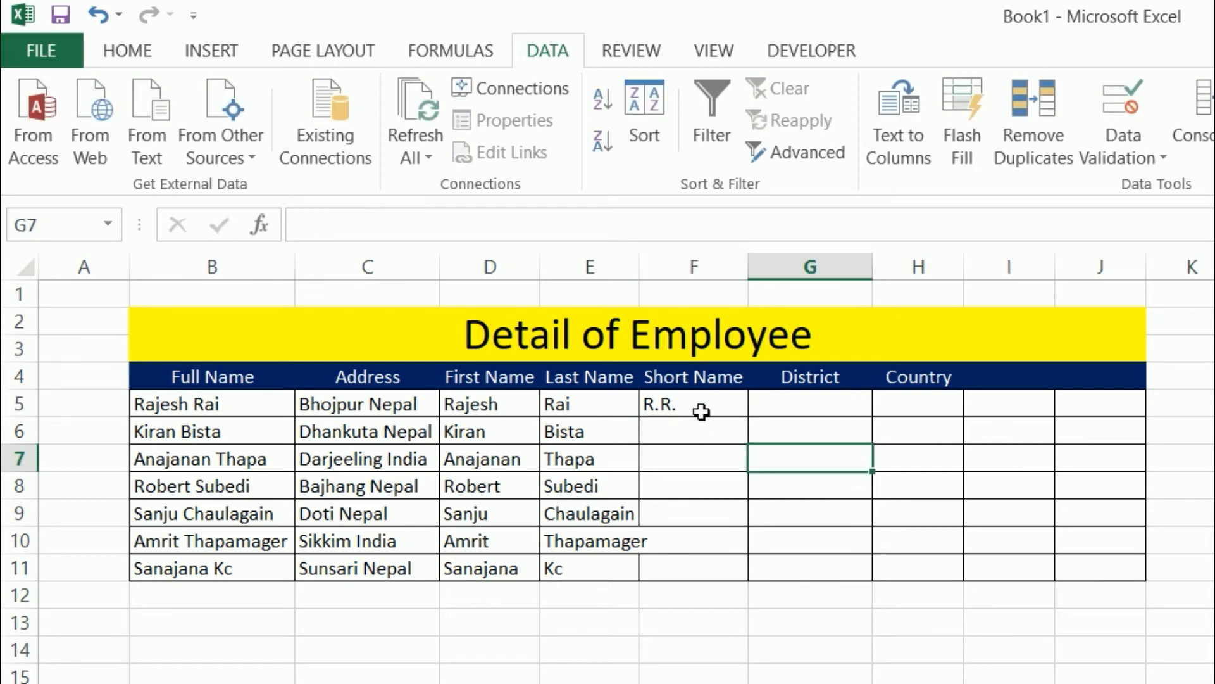
- Flash Fill F5:F11 with the remaining dotted initials, down to S.S
drag(703, 412, 697, 566)
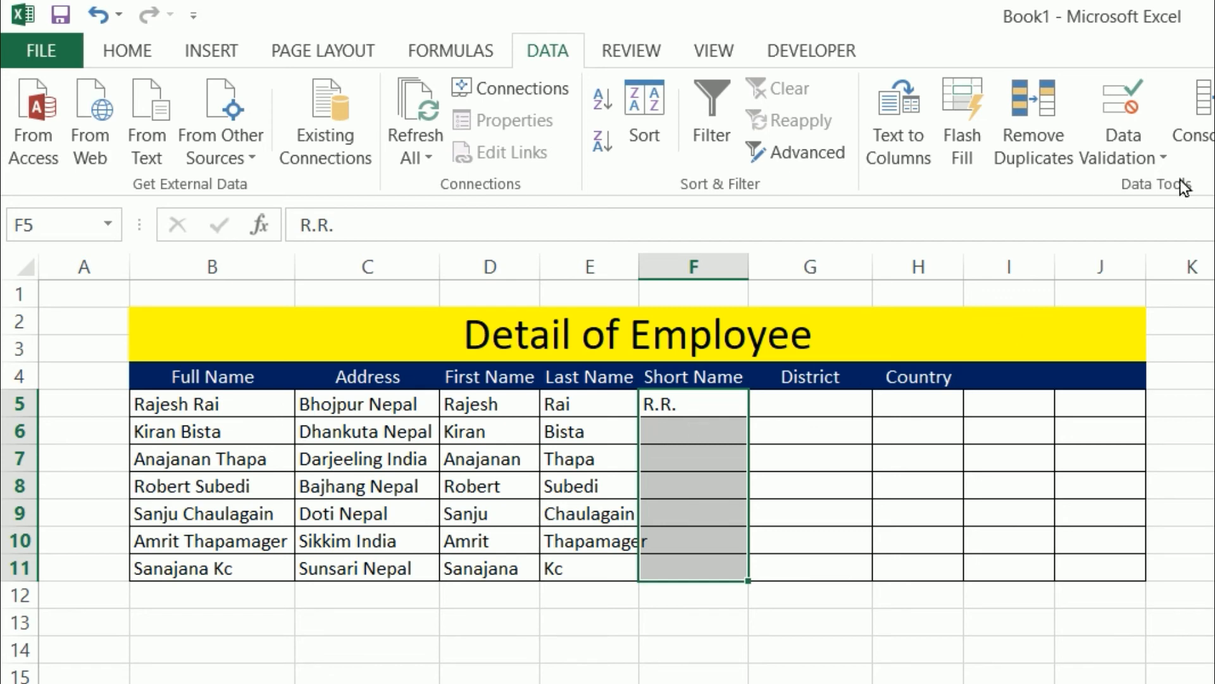
click(984, 92)
click(852, 412)
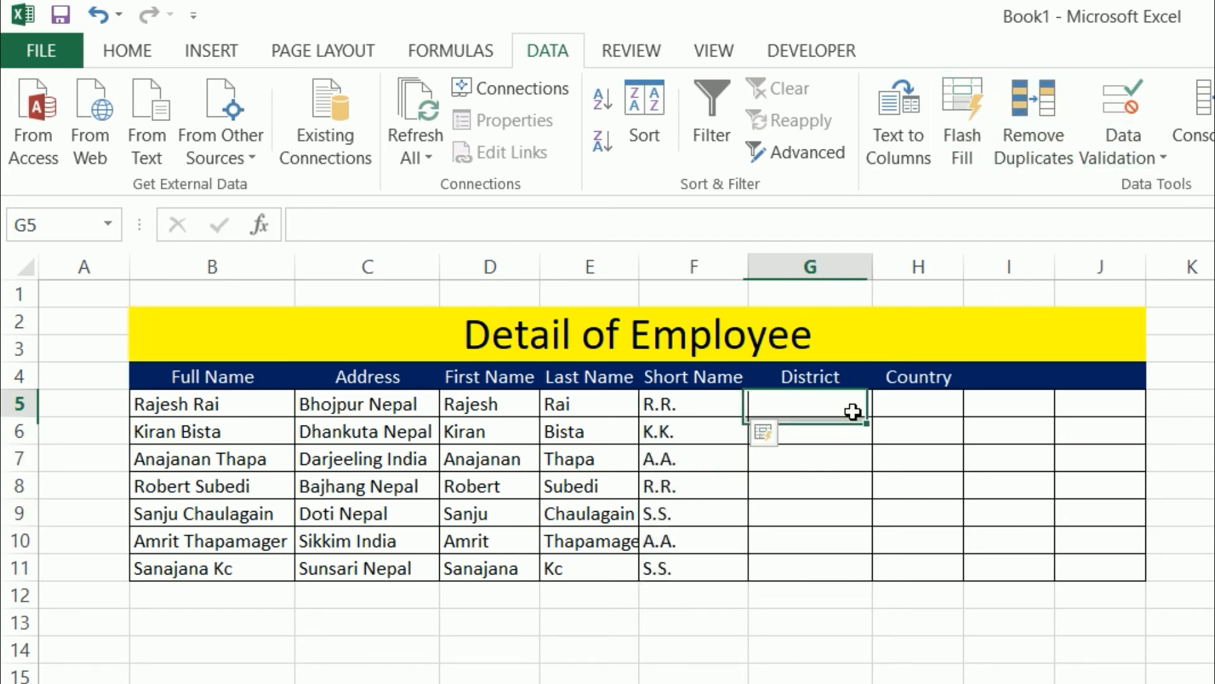
click(685, 438)
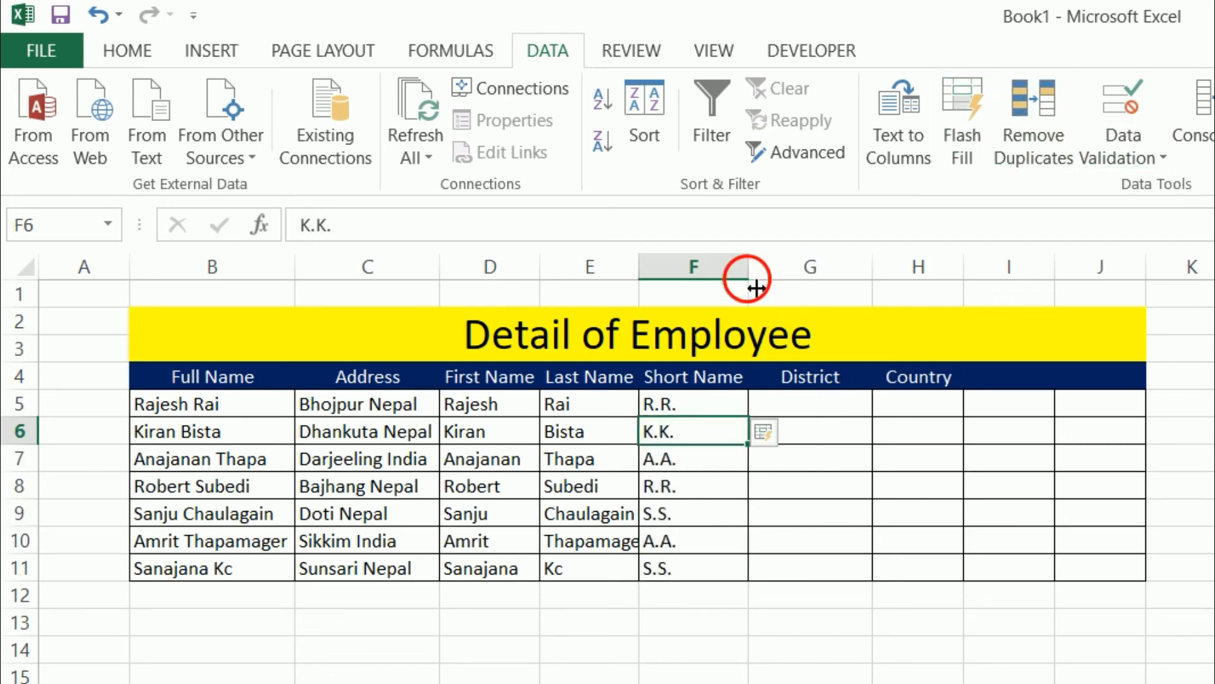
click(832, 411)
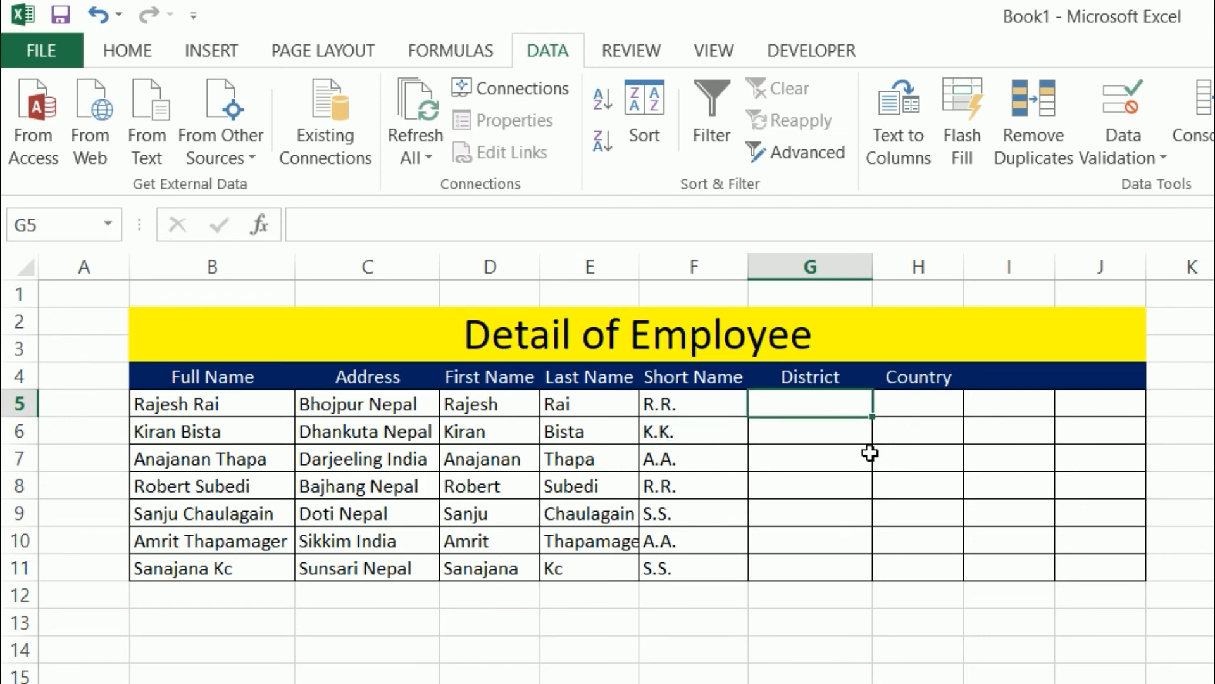
- Enter 'Bhojpur' in G5 and Flash Fill the districts through G11, ending with Sunsari
text(Bhojpur)
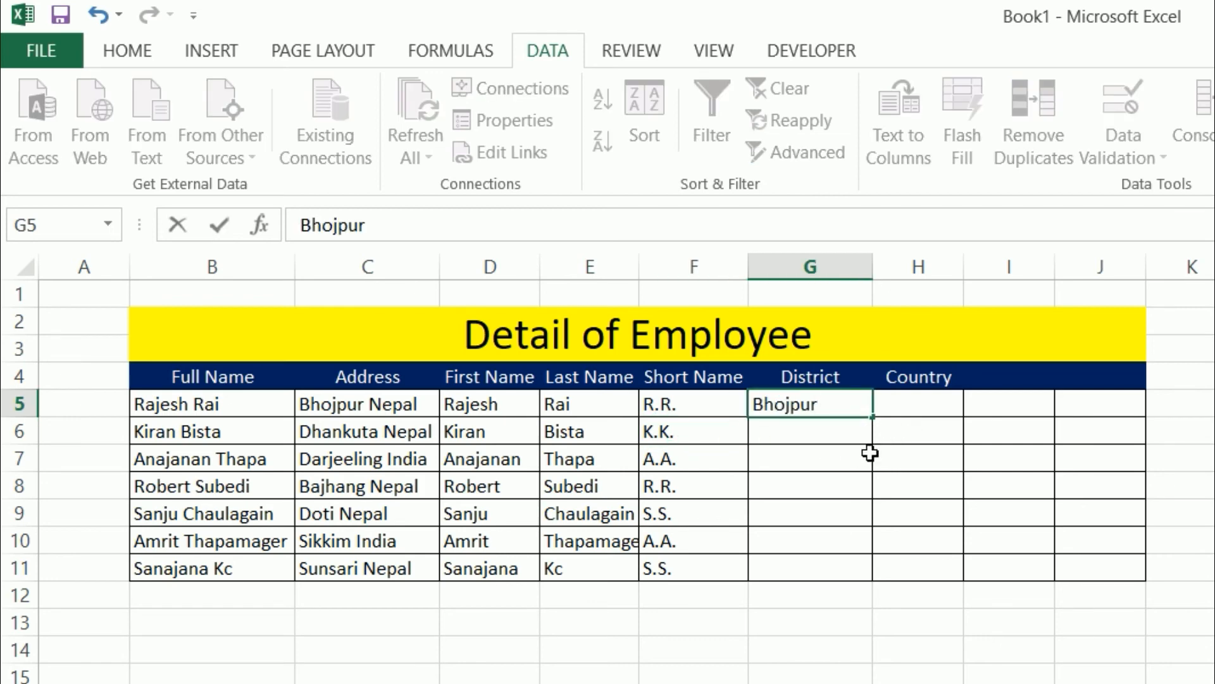
click(870, 453)
drag(848, 412, 841, 570)
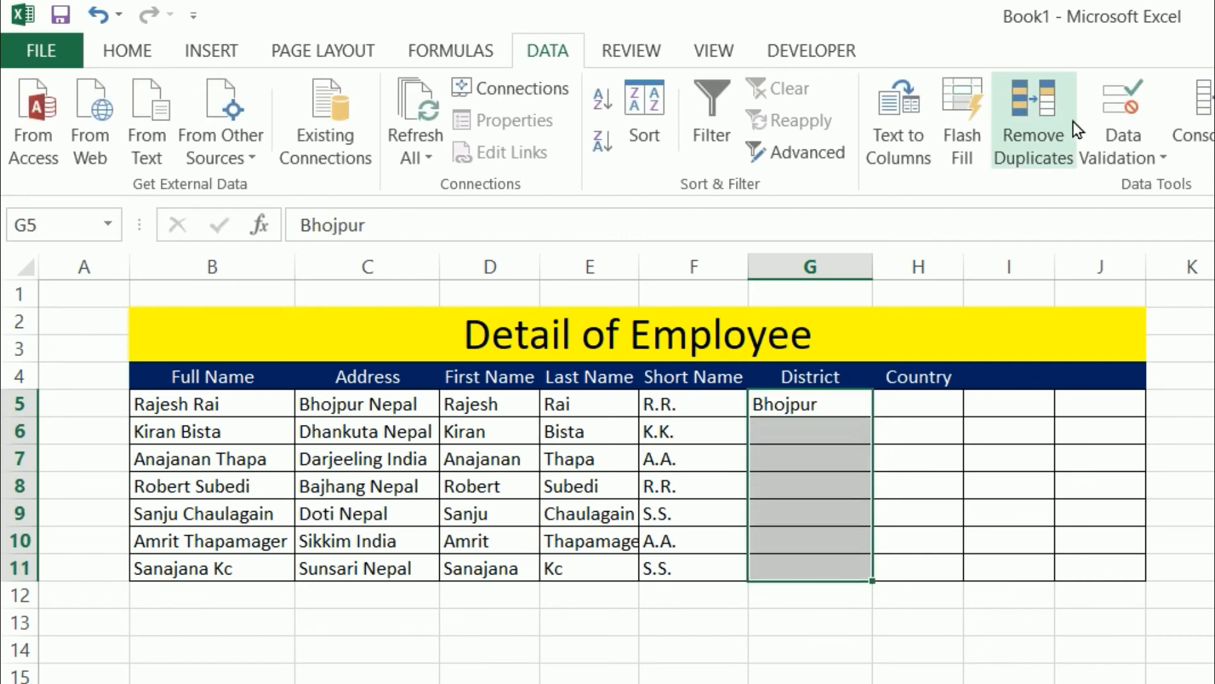
click(980, 107)
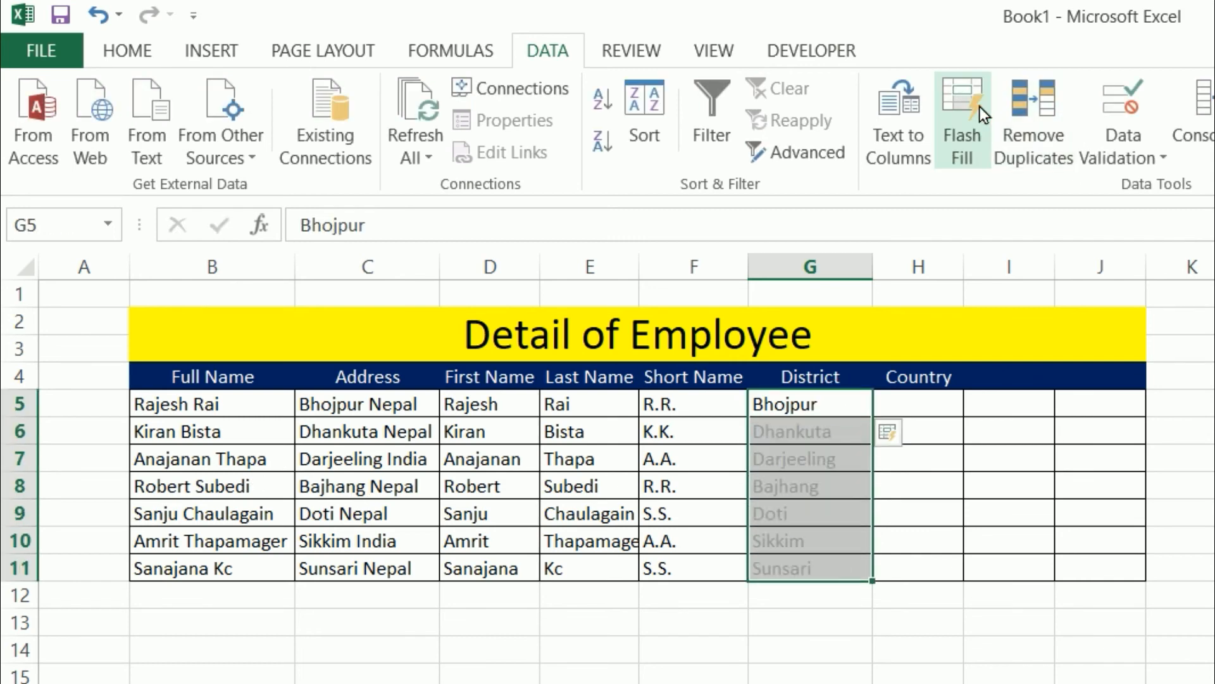
click(908, 404)
- Enter 'Nepal' in H5 and Flash Fill the countries, Nepal or India, through H11
text(Nepali)
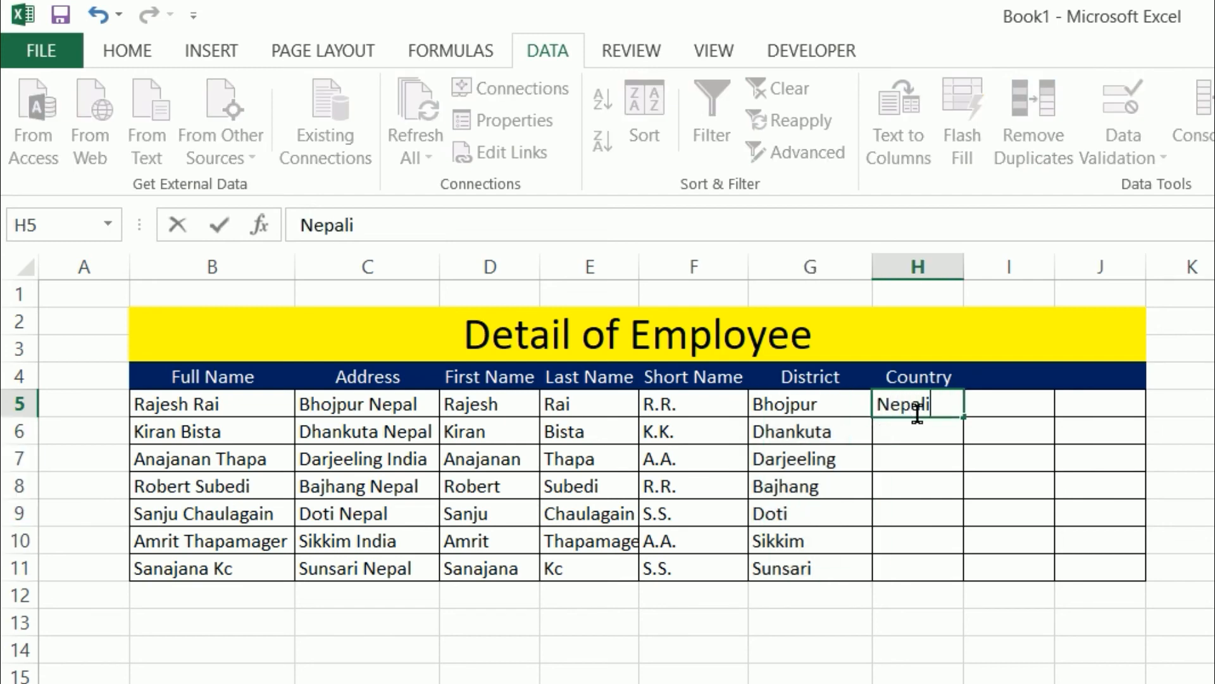
key(BackSpace)
key(Return)
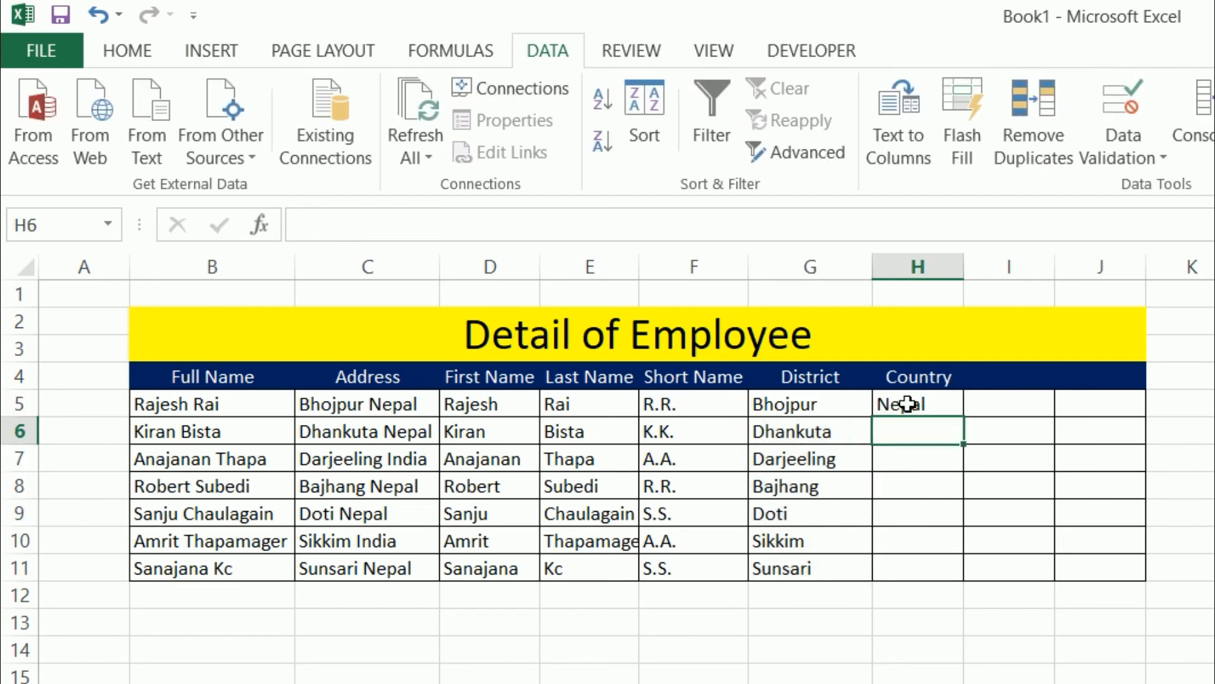
click(923, 402)
drag(923, 403, 924, 570)
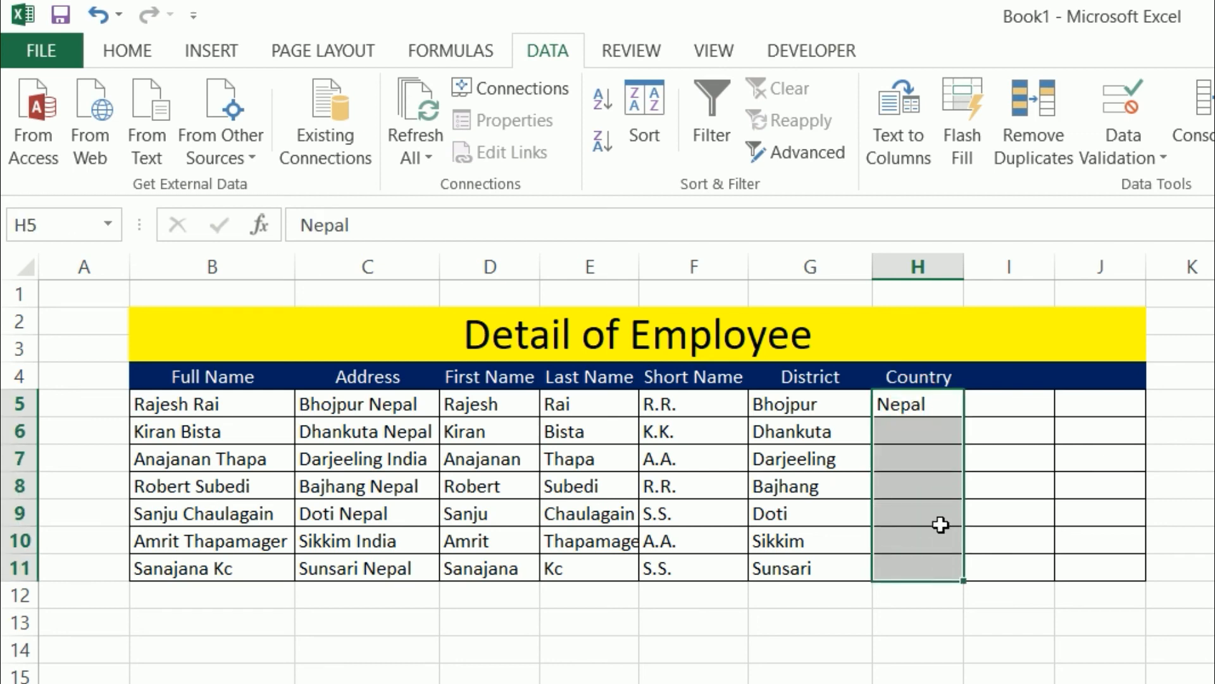
click(963, 96)
click(1095, 406)
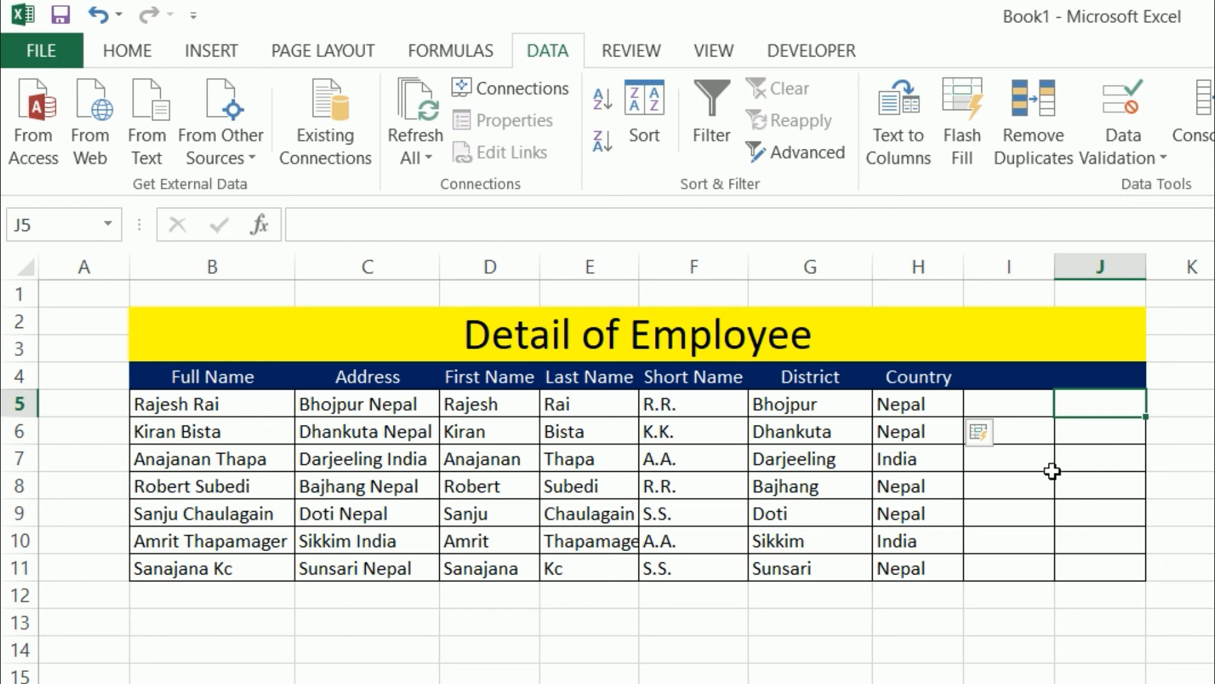
click(1033, 464)
click(1043, 441)
click(1041, 410)
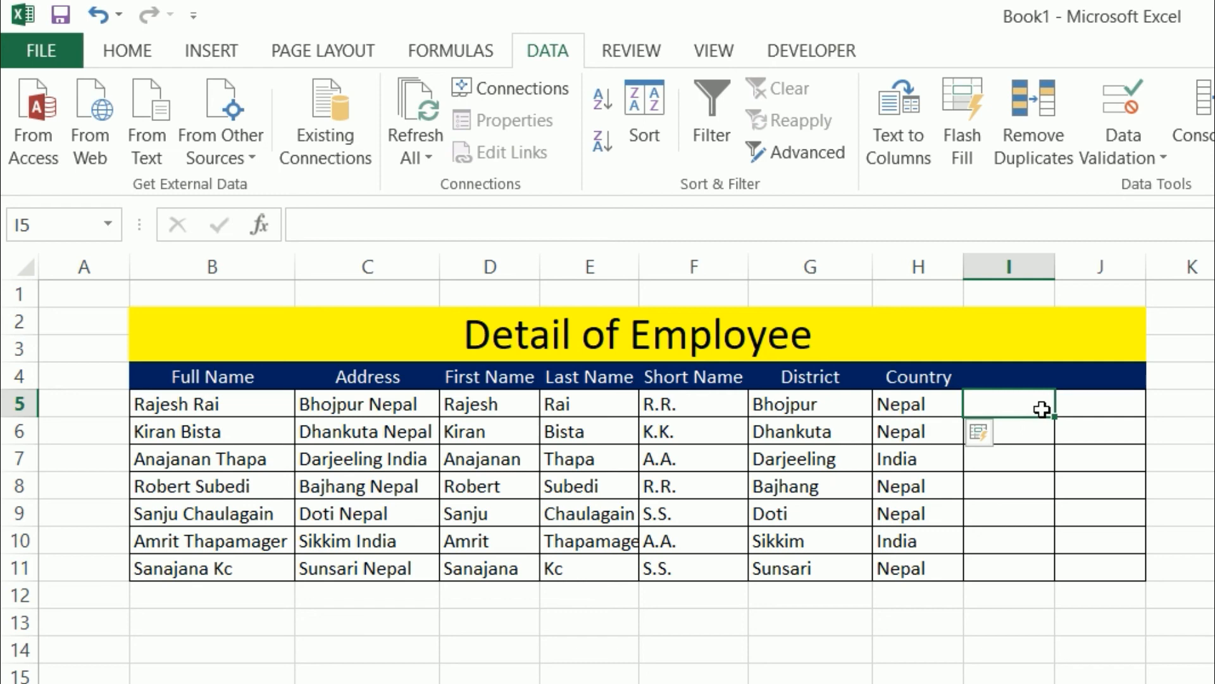
click(912, 500)
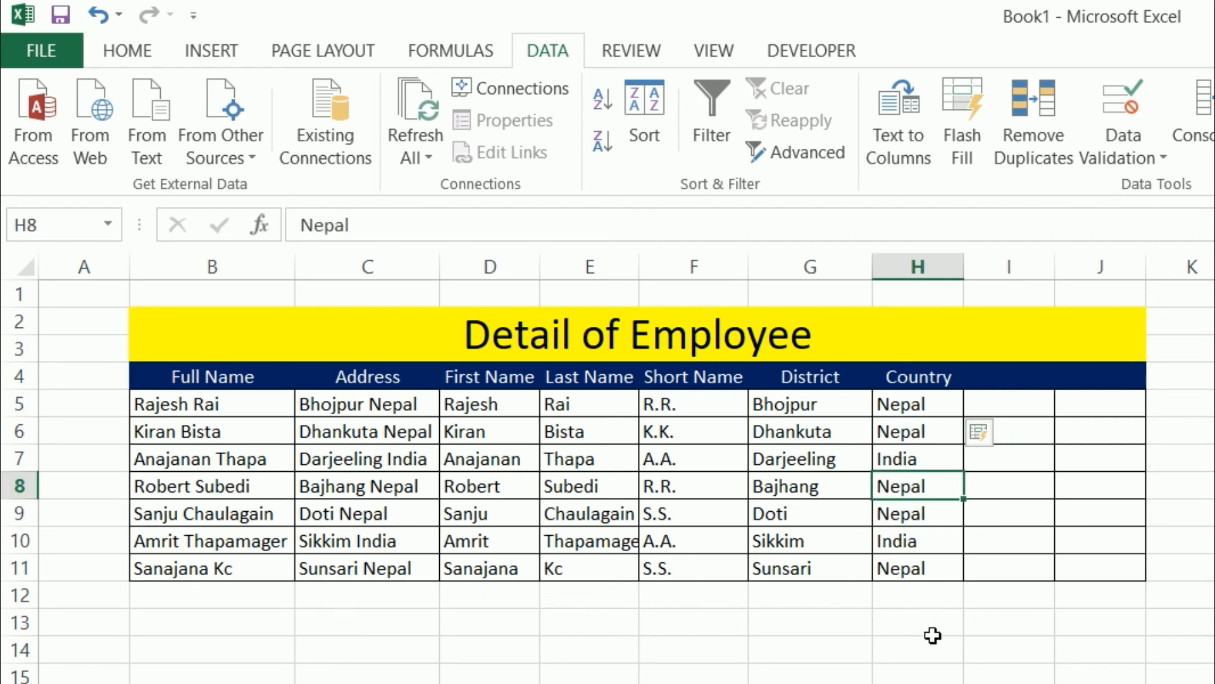